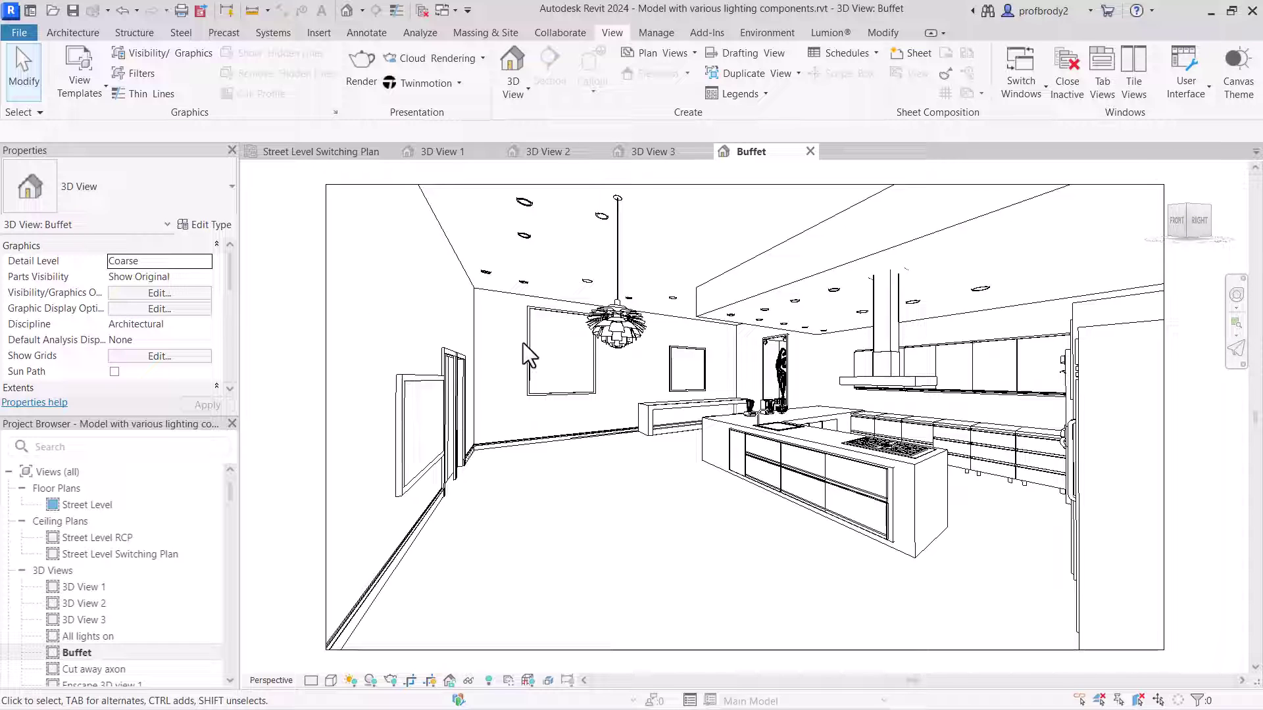
Select the Artichoke copper pendant over the island and show its 100W - 277V type properties.
{"action": "left_click", "coordinate": [607, 324]}
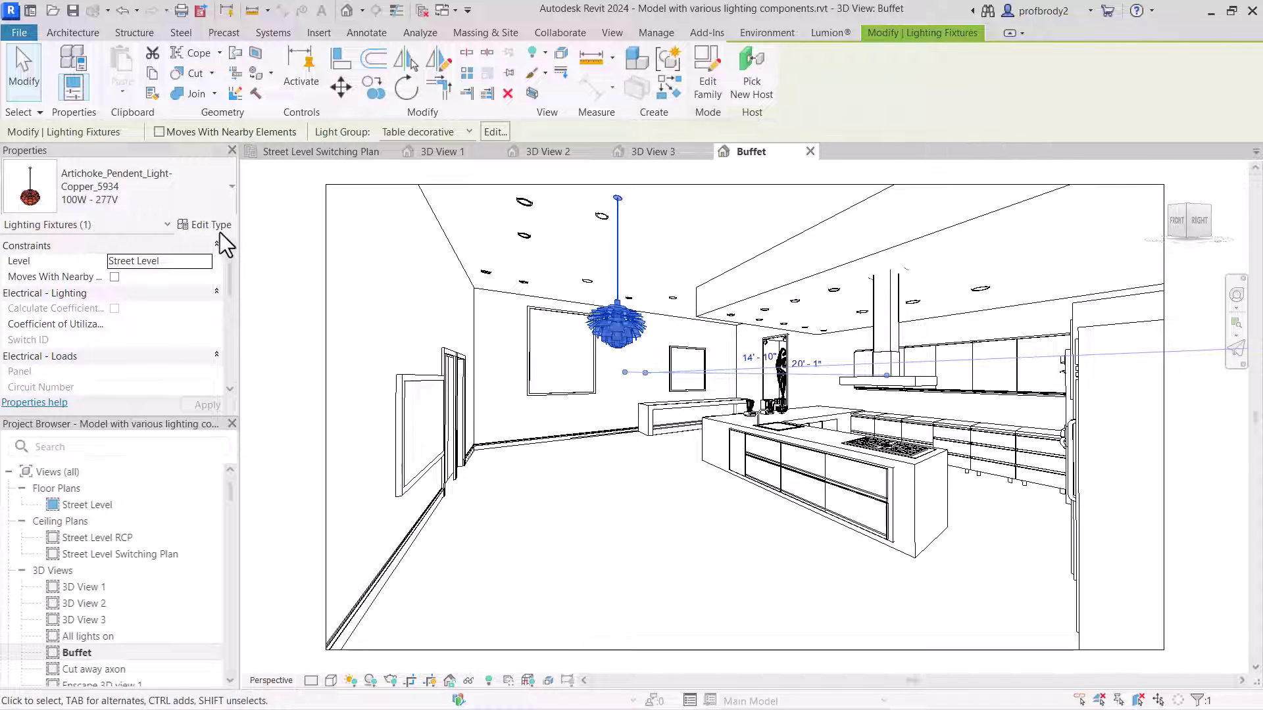
{"action": "left_click", "coordinate": [199, 223]}
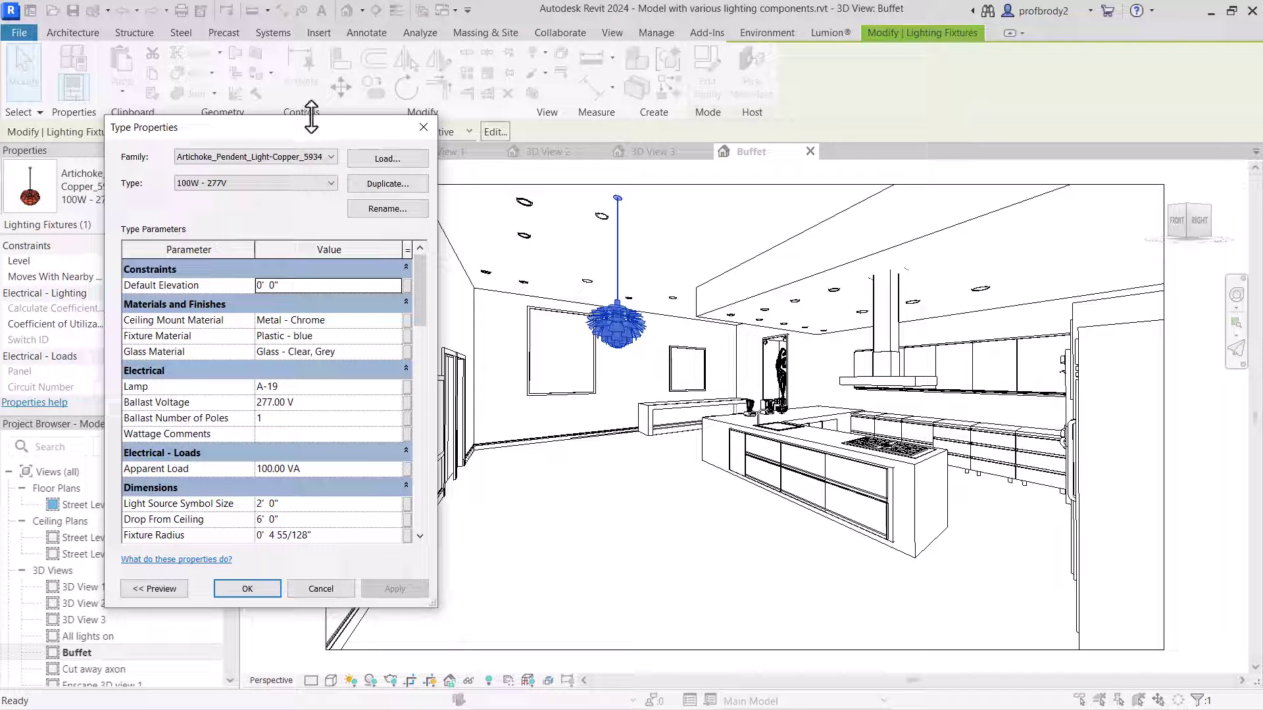
{"action": "left_click_drag", "start_coordinate": [310, 116], "coordinate": [313, 3]}
{"action": "left_click_drag", "start_coordinate": [421, 284], "coordinate": [417, 524]}
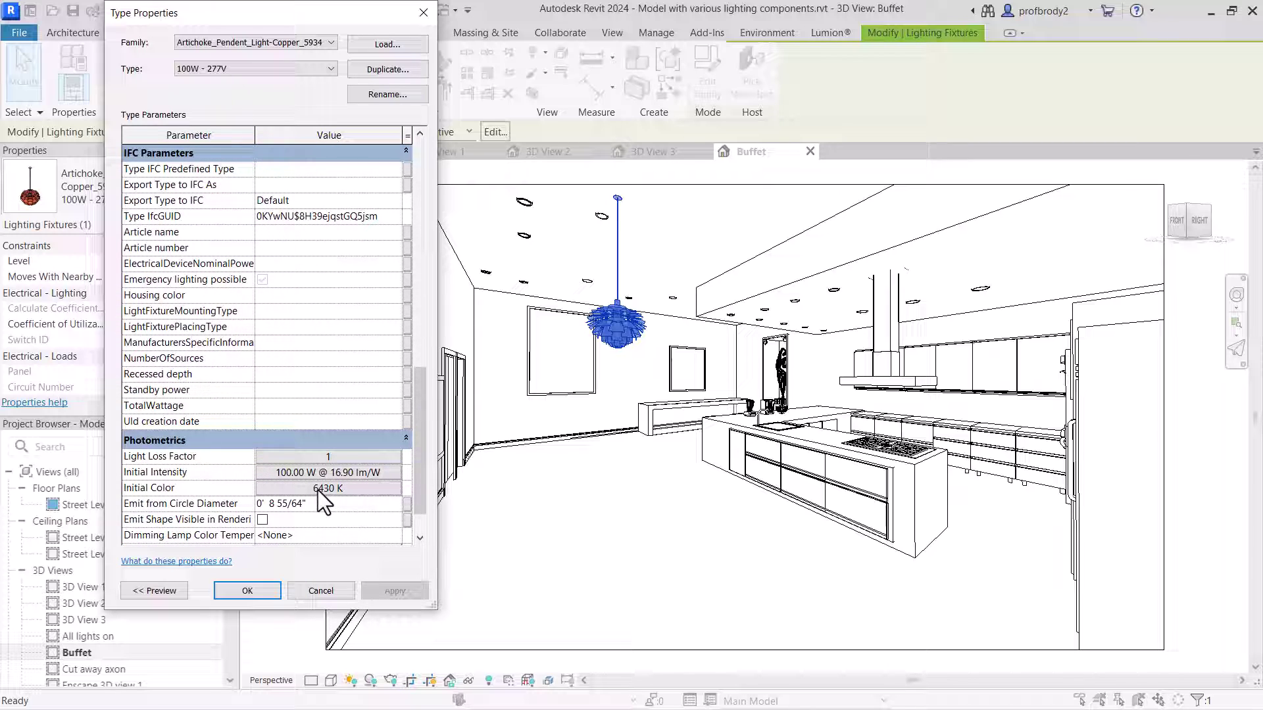
{"action": "left_click", "coordinate": [318, 490]}
{"action": "left_click", "coordinate": [393, 488]}
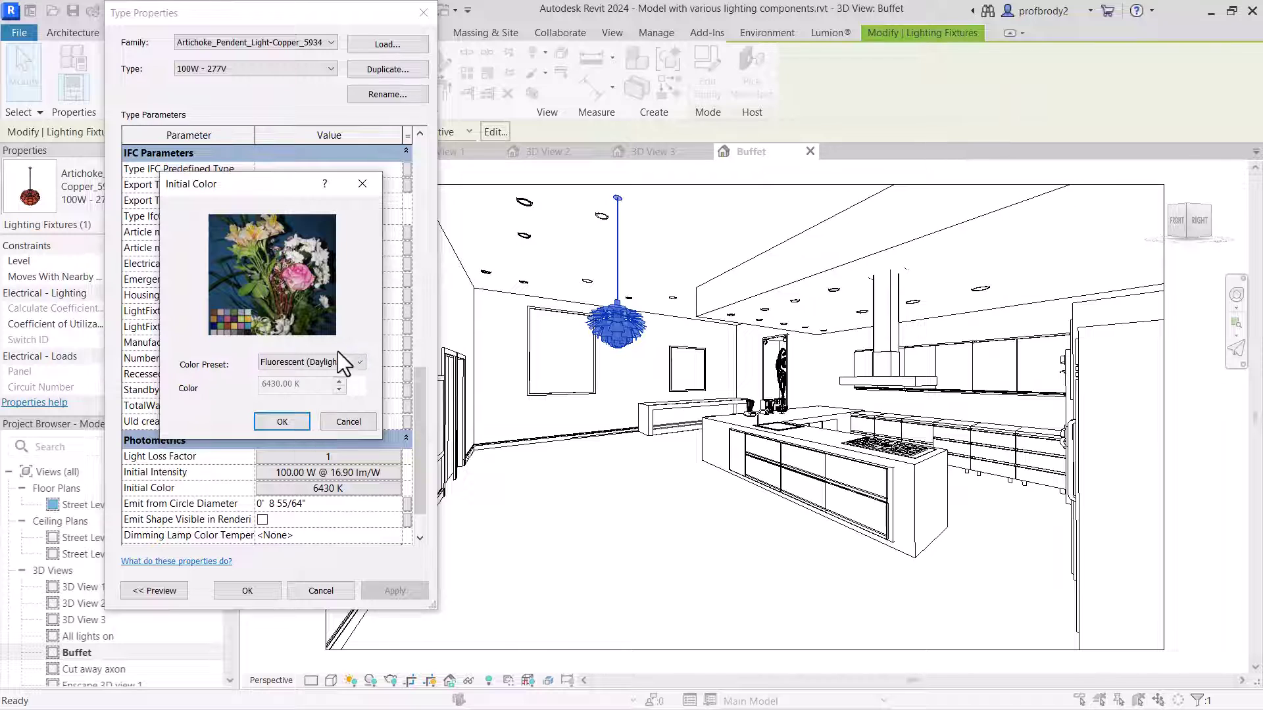
{"action": "left_click", "coordinate": [362, 184]}
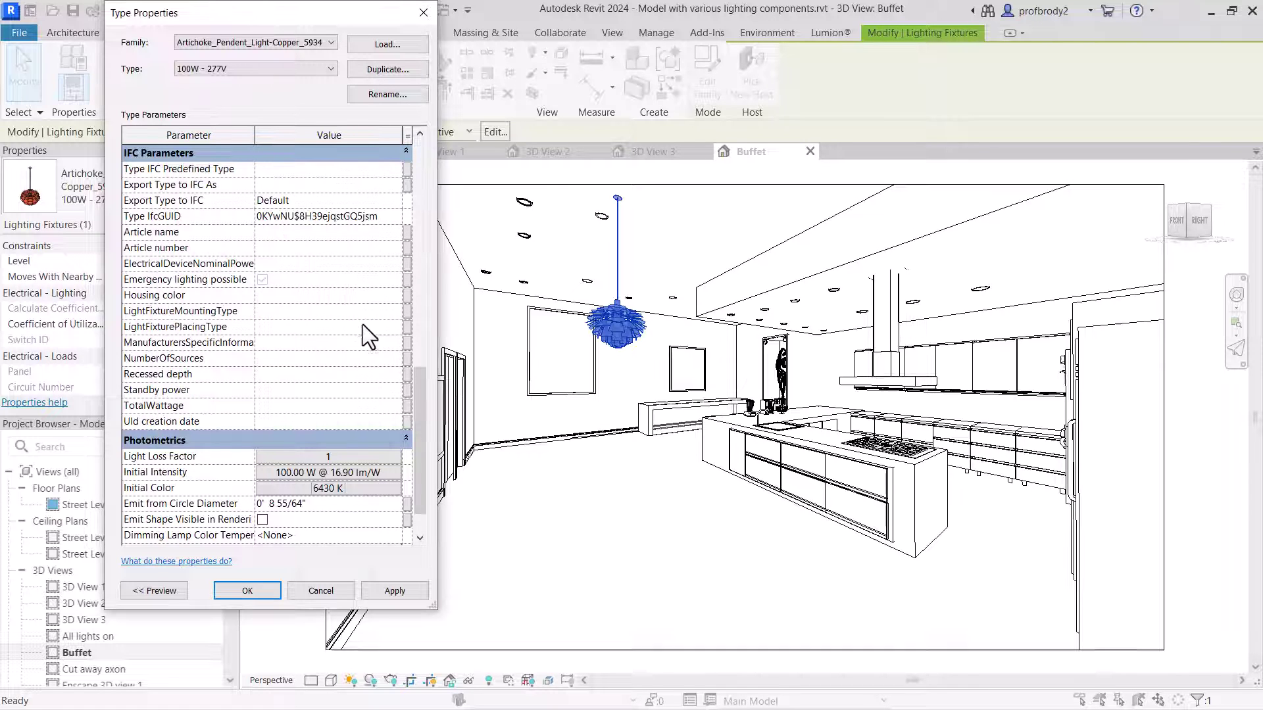
{"action": "left_click", "coordinate": [319, 473]}
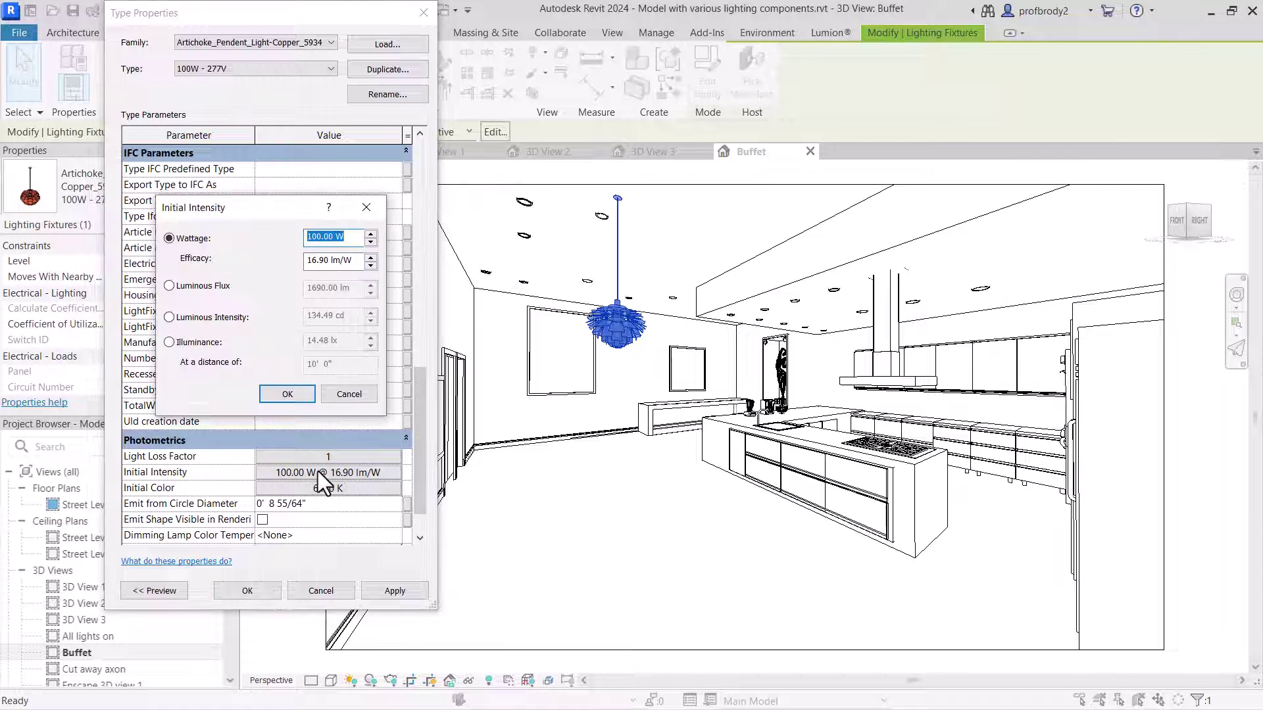
{"action": "left_click", "coordinate": [348, 397]}
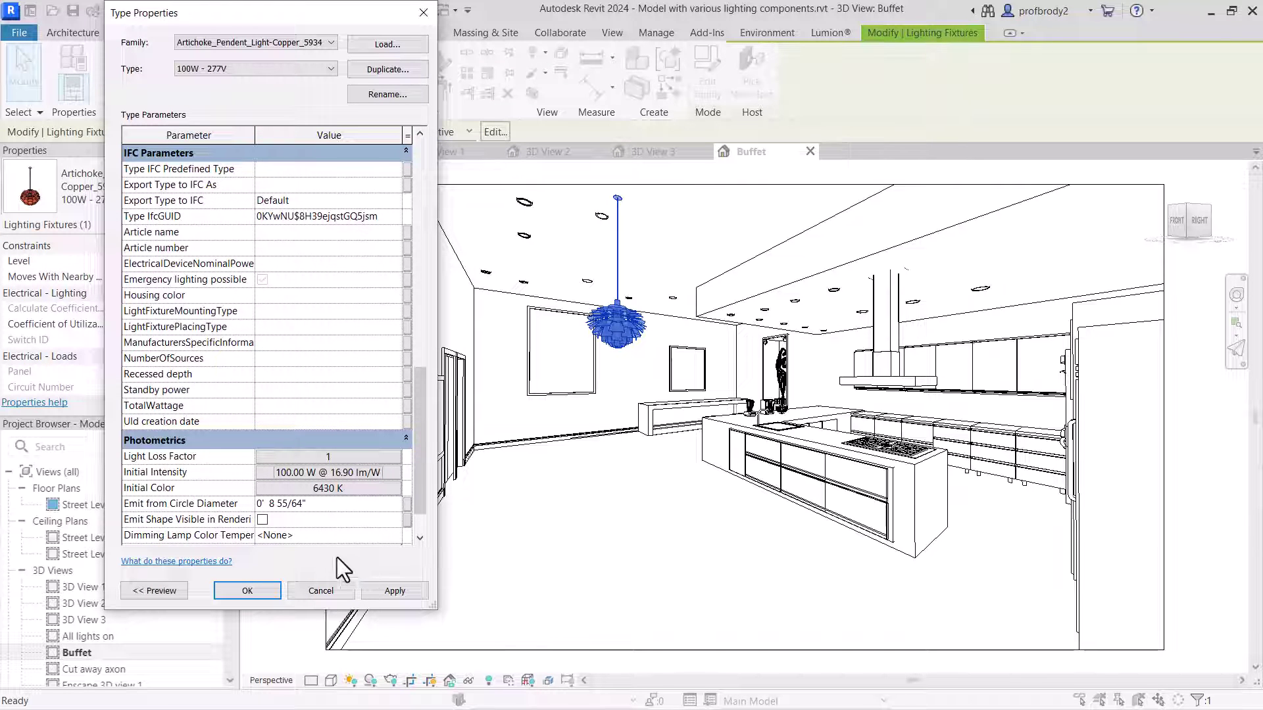
Close the pendant's type properties unsaved and bring up the wall washer's type properties.
{"action": "left_click", "coordinate": [337, 592]}
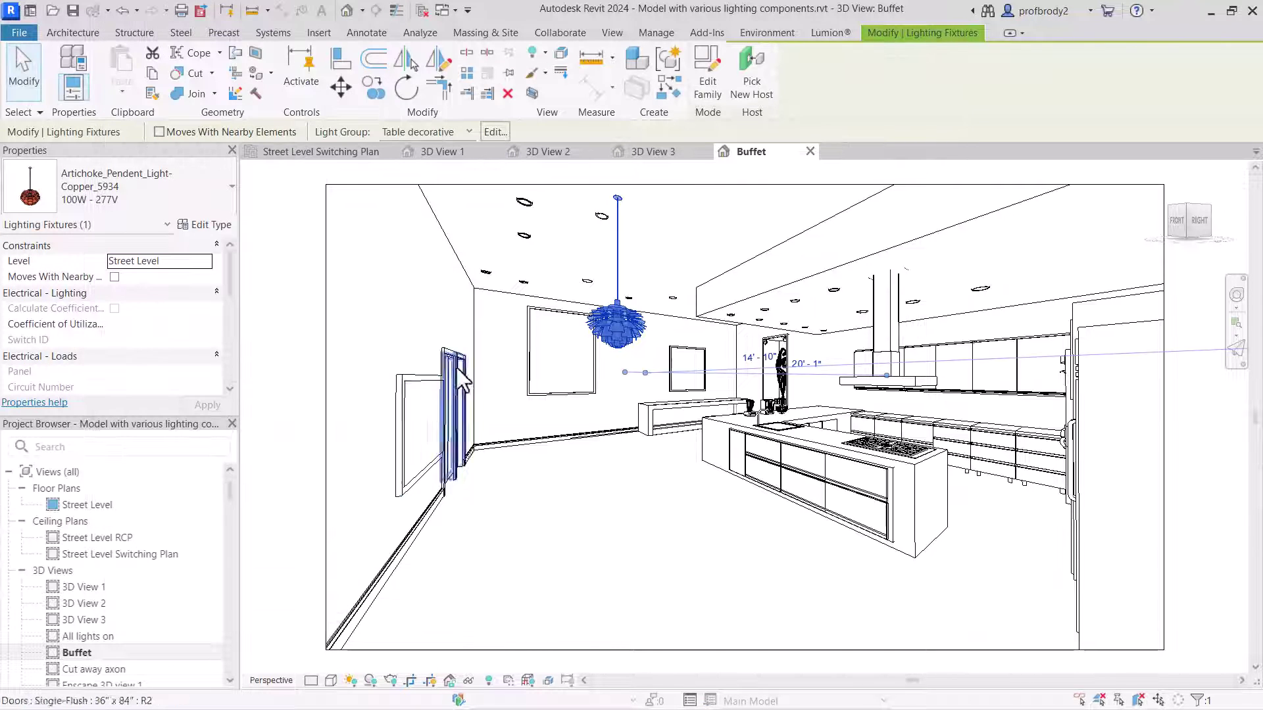
{"action": "left_click", "coordinate": [522, 249]}
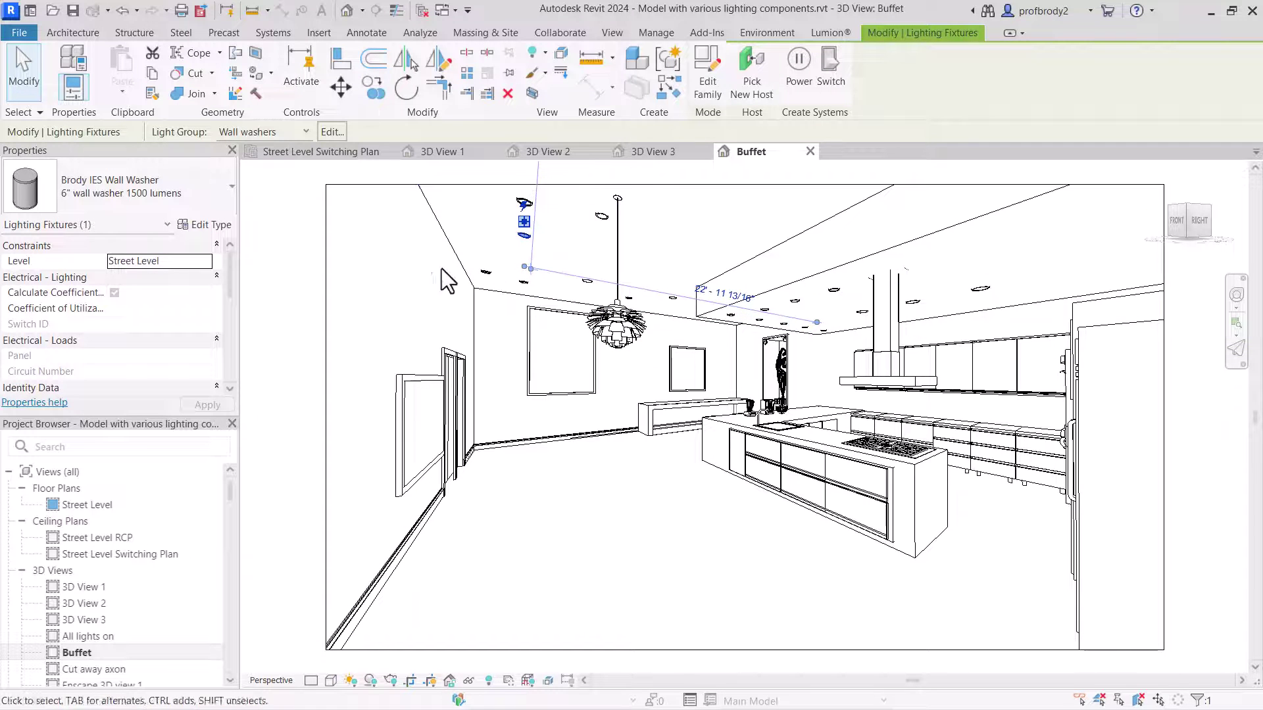
{"action": "left_click", "coordinate": [207, 226]}
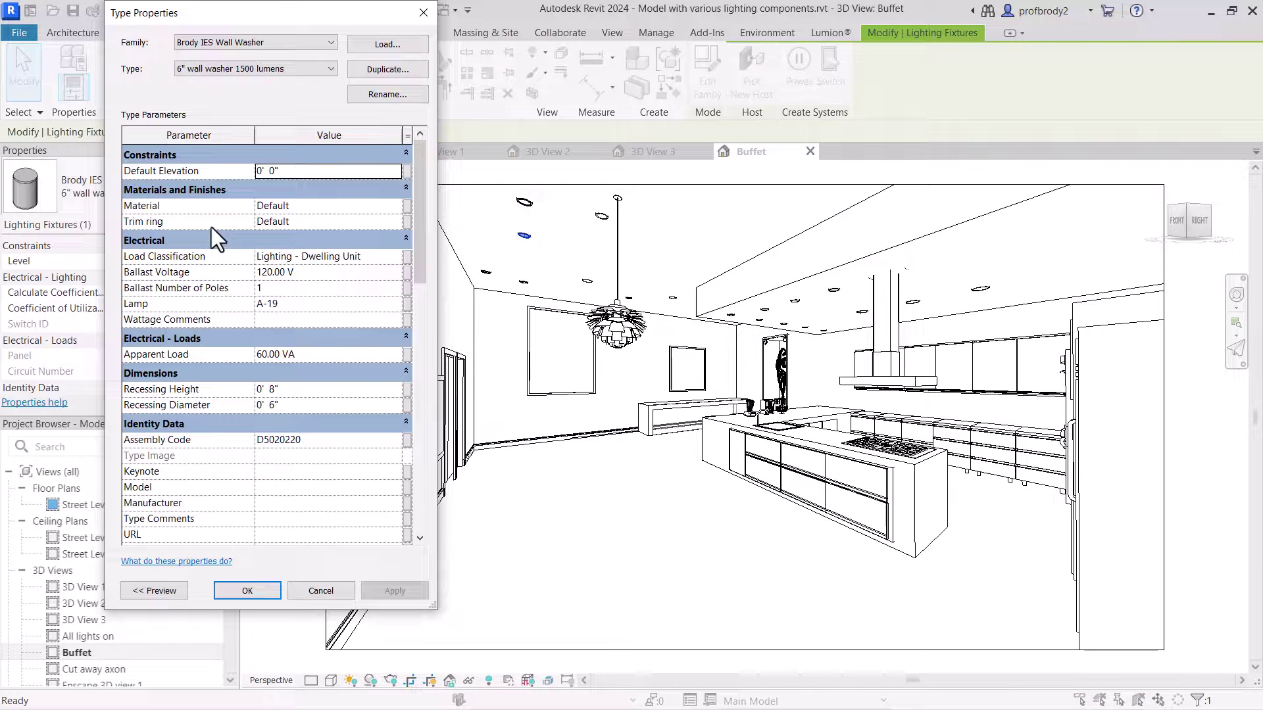
Enlarge the dialog and select the CLFR1A19.ies Photometric Web File value.
{"action": "left_click_drag", "start_coordinate": [397, 608], "coordinate": [396, 706]}
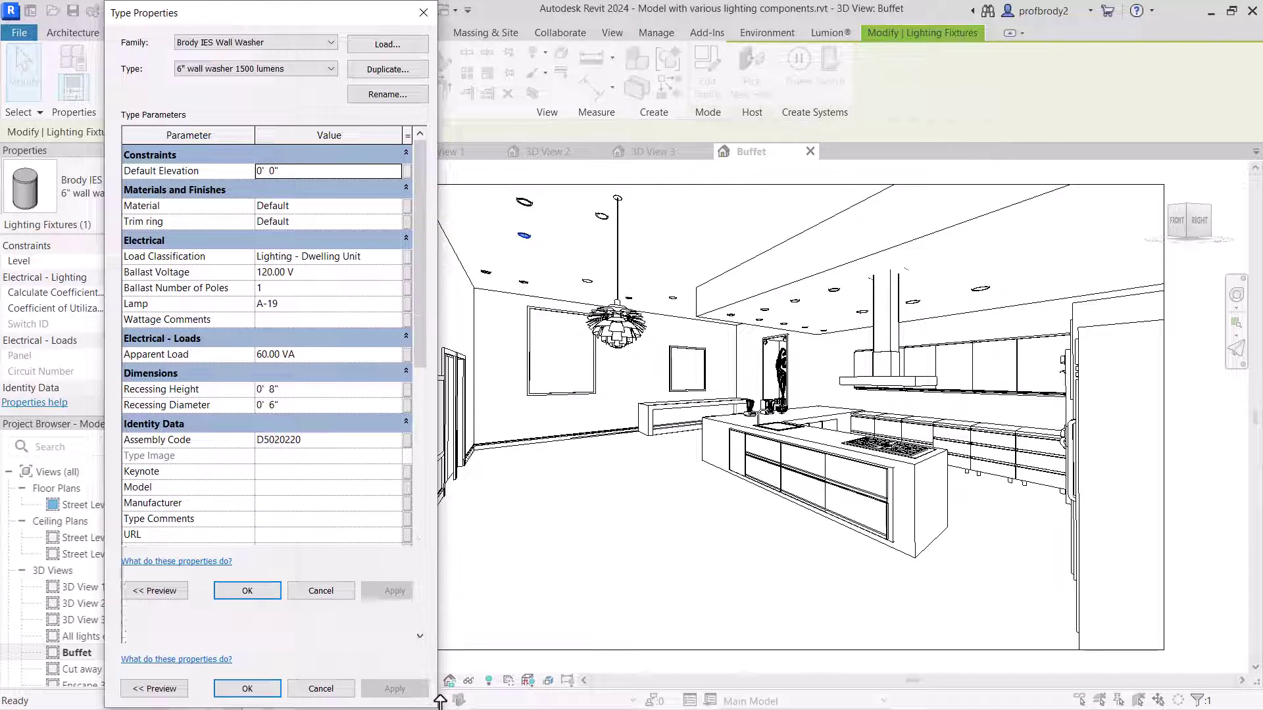
{"action": "left_click_drag", "start_coordinate": [423, 372], "coordinate": [415, 617]}
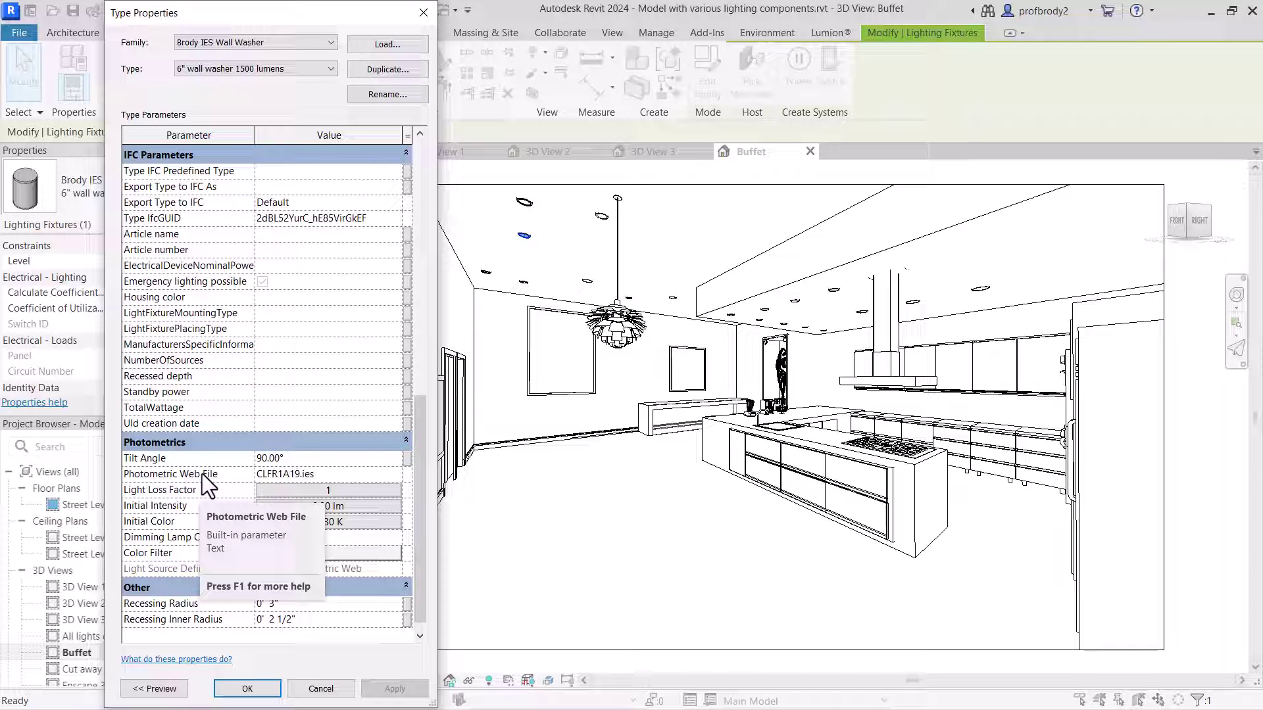
{"action": "left_click", "coordinate": [310, 473]}
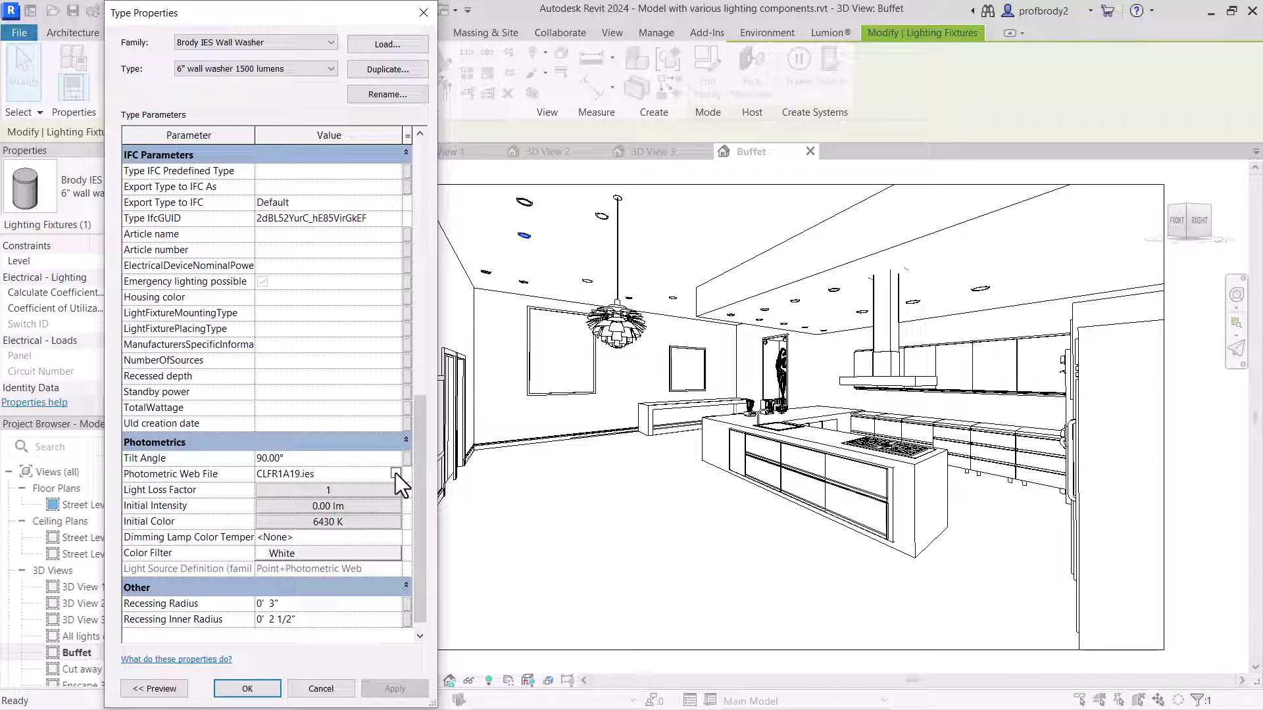
{"action": "left_click_drag", "start_coordinate": [317, 473], "coordinate": [261, 479]}
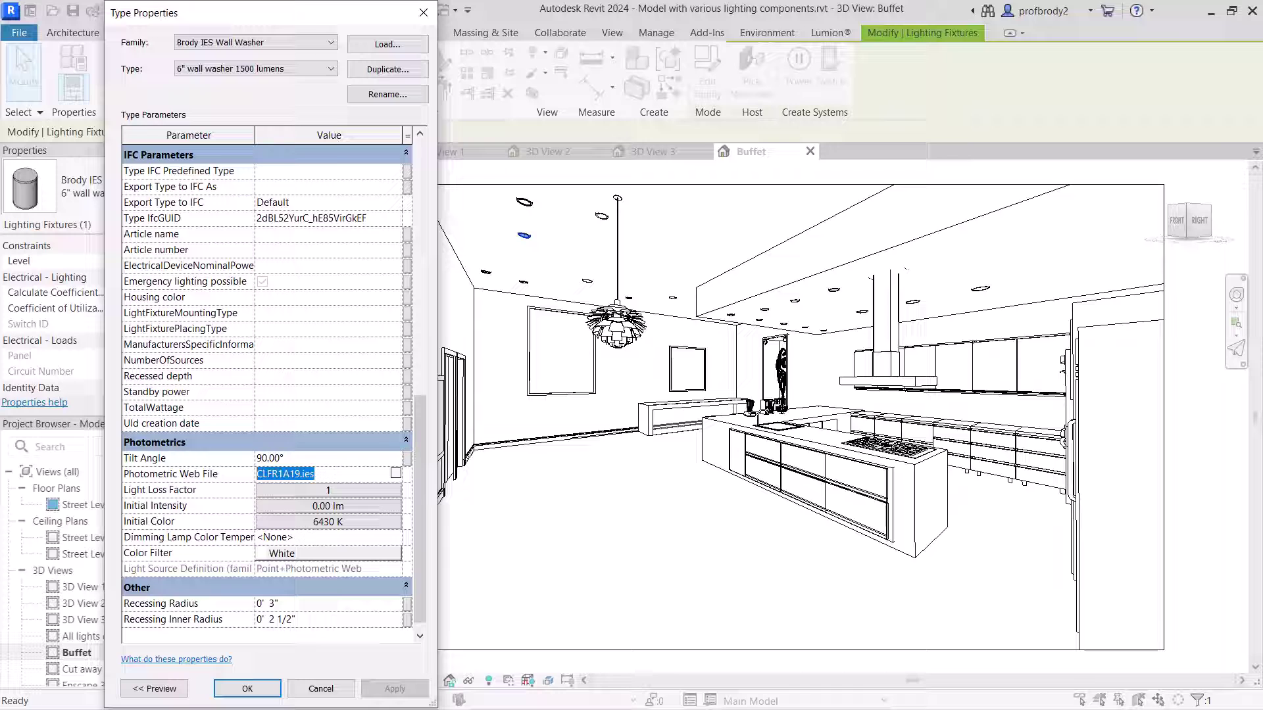
Switch to the browser and scroll the ERCO Eclipse 48V page to Light effect and planning aid.
{"action": "key", "text": "alt+Tab"}
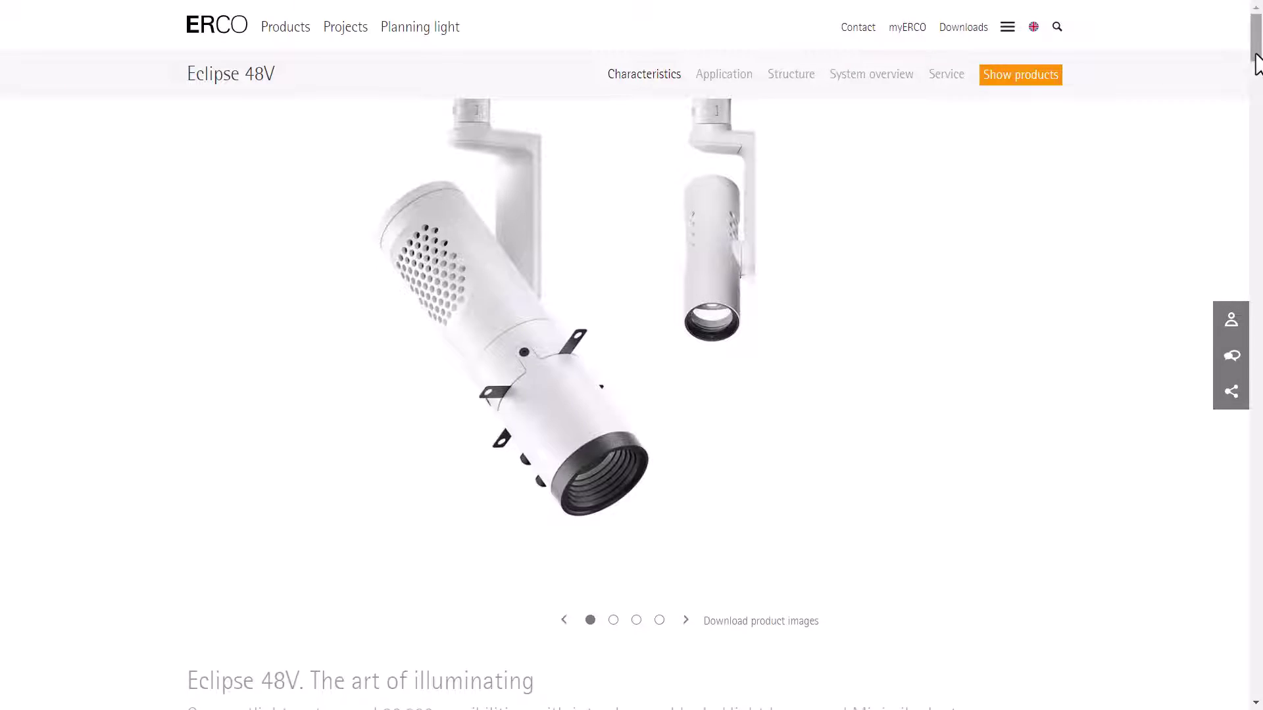
{"action": "left_click", "coordinate": [1256, 81]}
{"action": "left_click_drag", "start_coordinate": [1256, 92], "coordinate": [1260, 198]}
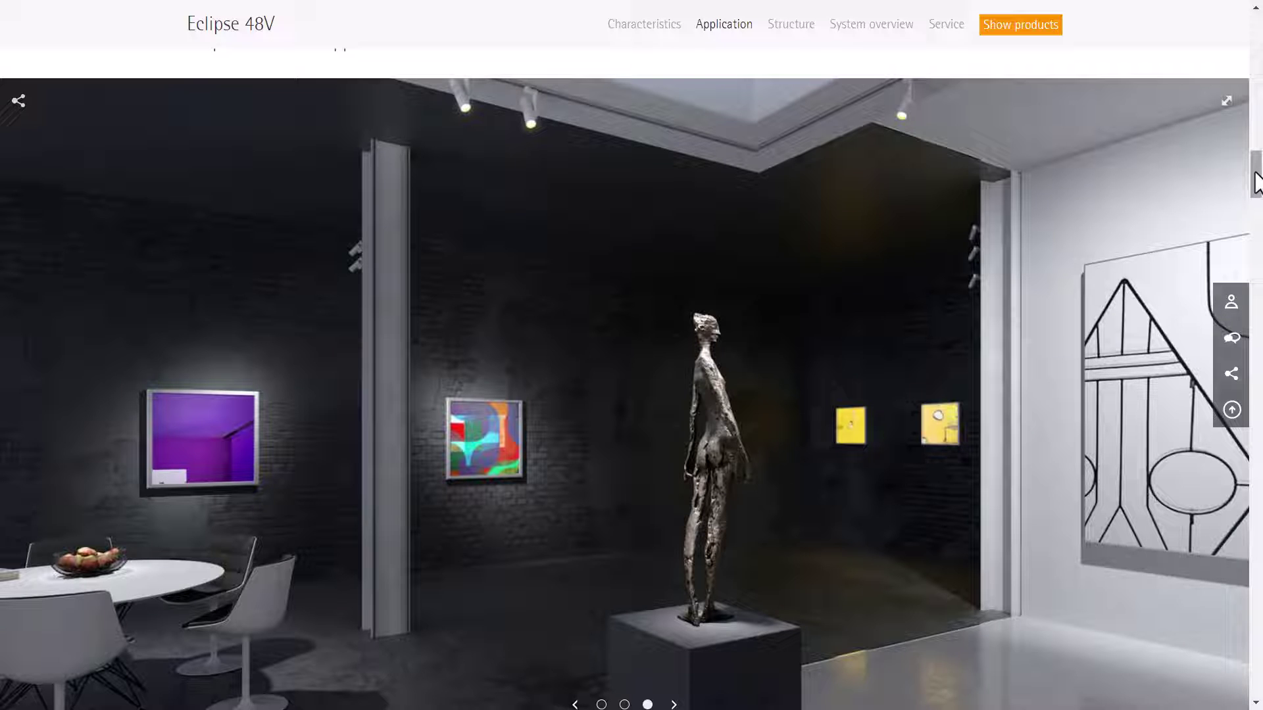
{"action": "left_click_drag", "start_coordinate": [1256, 181], "coordinate": [1257, 259]}
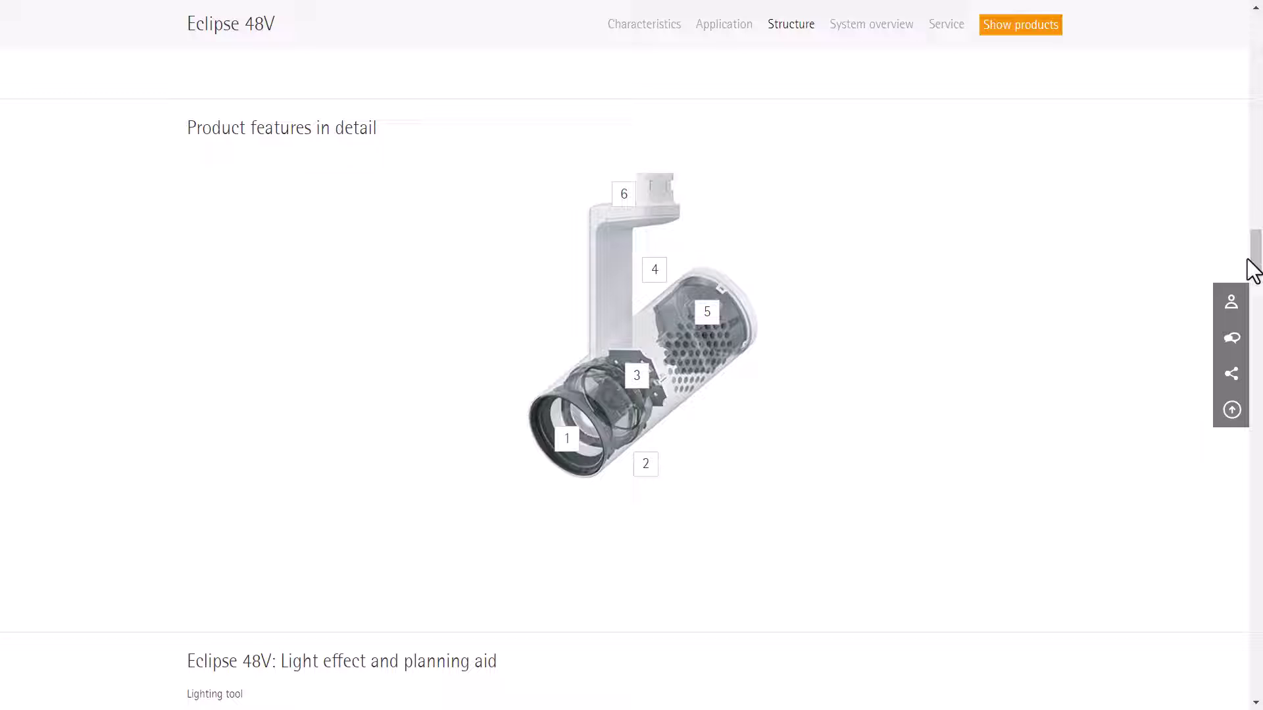
{"action": "left_click_drag", "start_coordinate": [1253, 268], "coordinate": [1257, 307]}
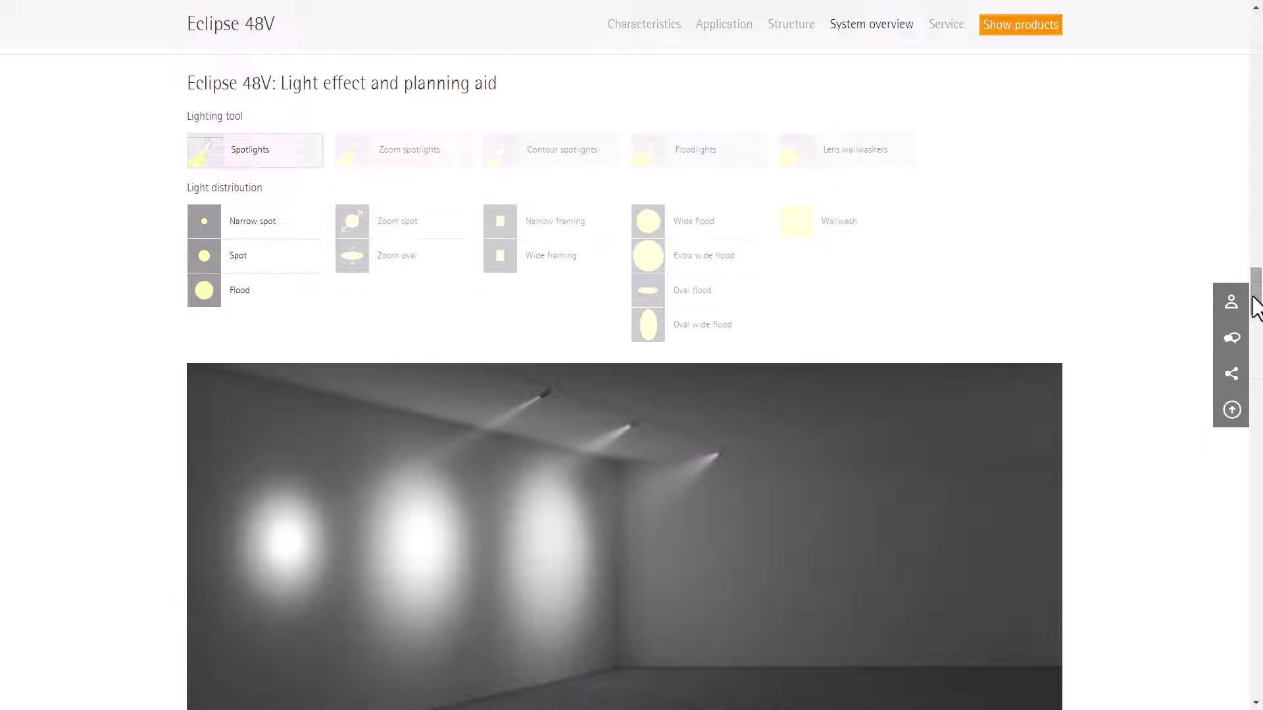
Scroll to the product results and expand all Eclipse 48V Spot (348) variants.
{"action": "left_click_drag", "start_coordinate": [1256, 306], "coordinate": [1258, 458]}
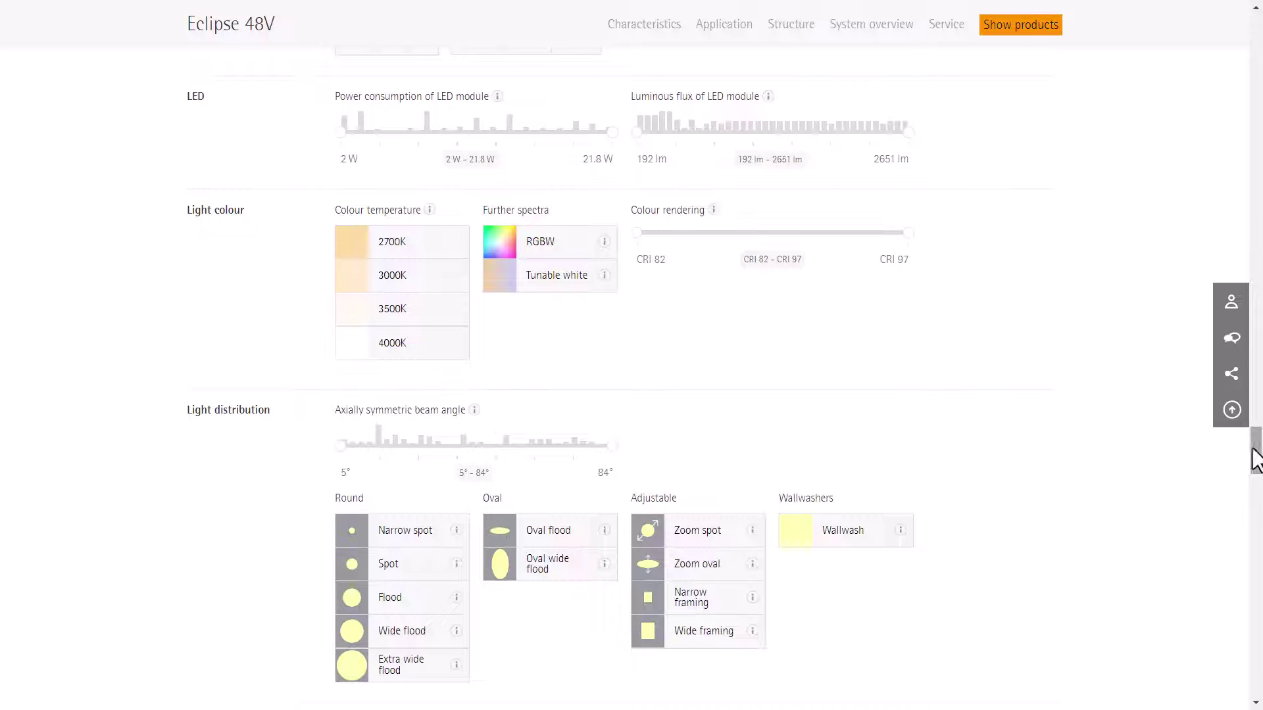
{"action": "left_click_drag", "start_coordinate": [1256, 461], "coordinate": [1256, 536]}
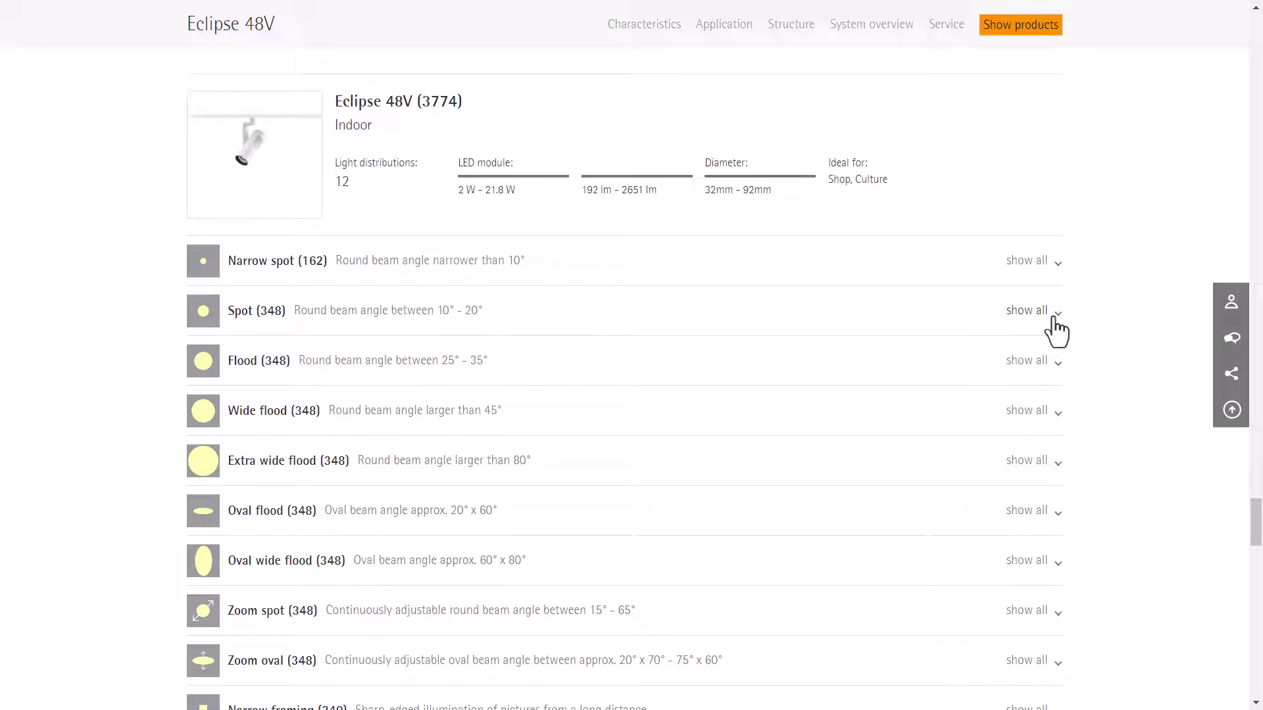
{"action": "left_click", "coordinate": [1032, 311]}
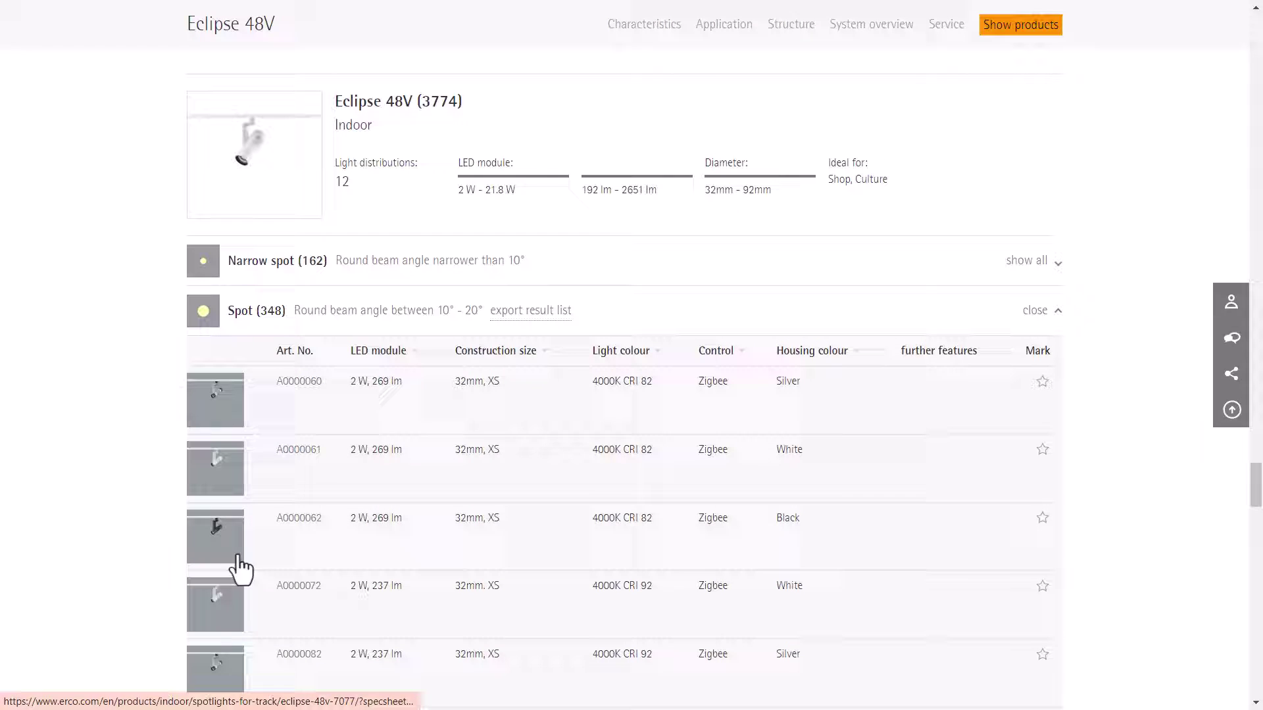
Review spotlight A0000062's data sheet, scrolling through its light beam table.
{"action": "left_click", "coordinate": [293, 523]}
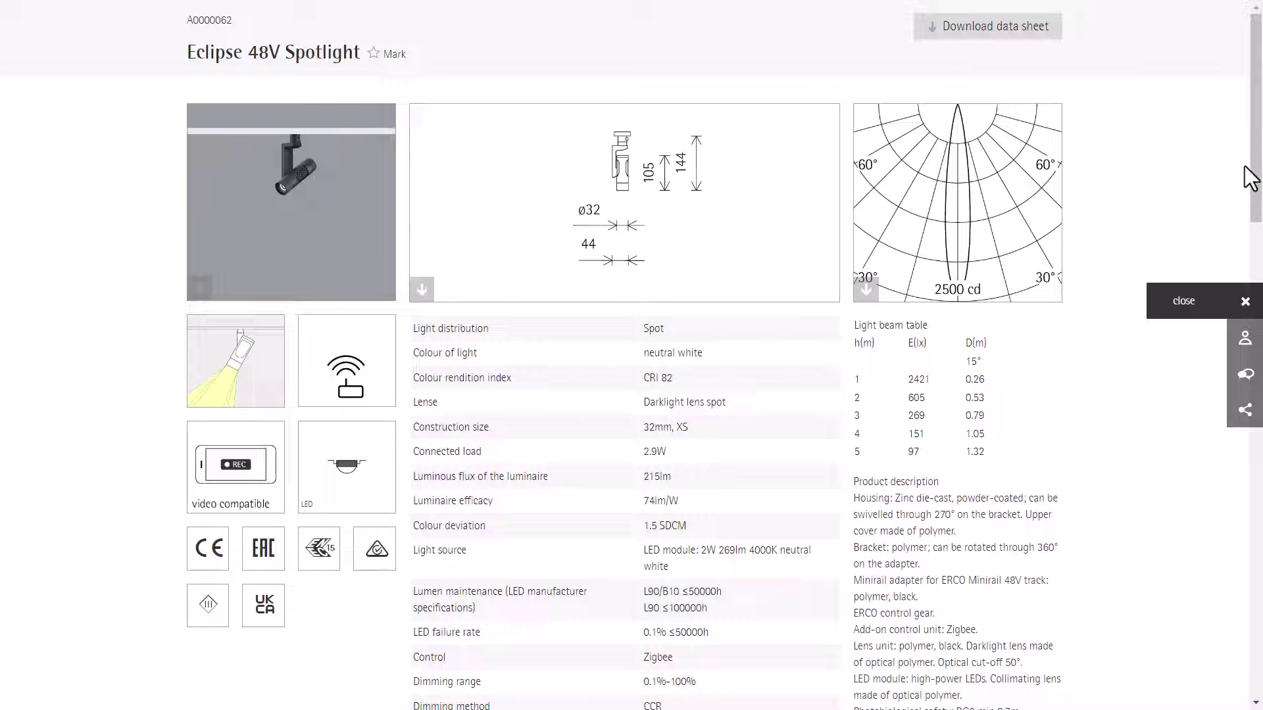
{"action": "left_click_drag", "start_coordinate": [1255, 181], "coordinate": [1254, 193]}
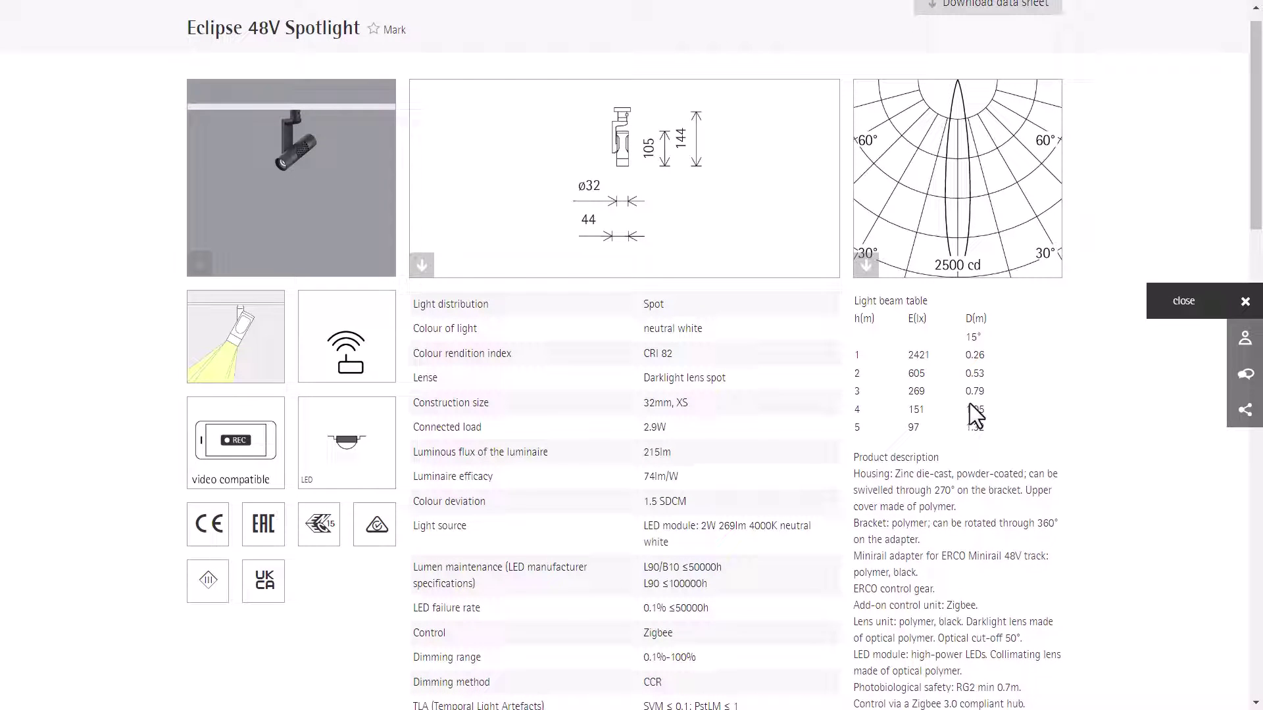
{"action": "left_click_drag", "start_coordinate": [1254, 188], "coordinate": [1258, 237]}
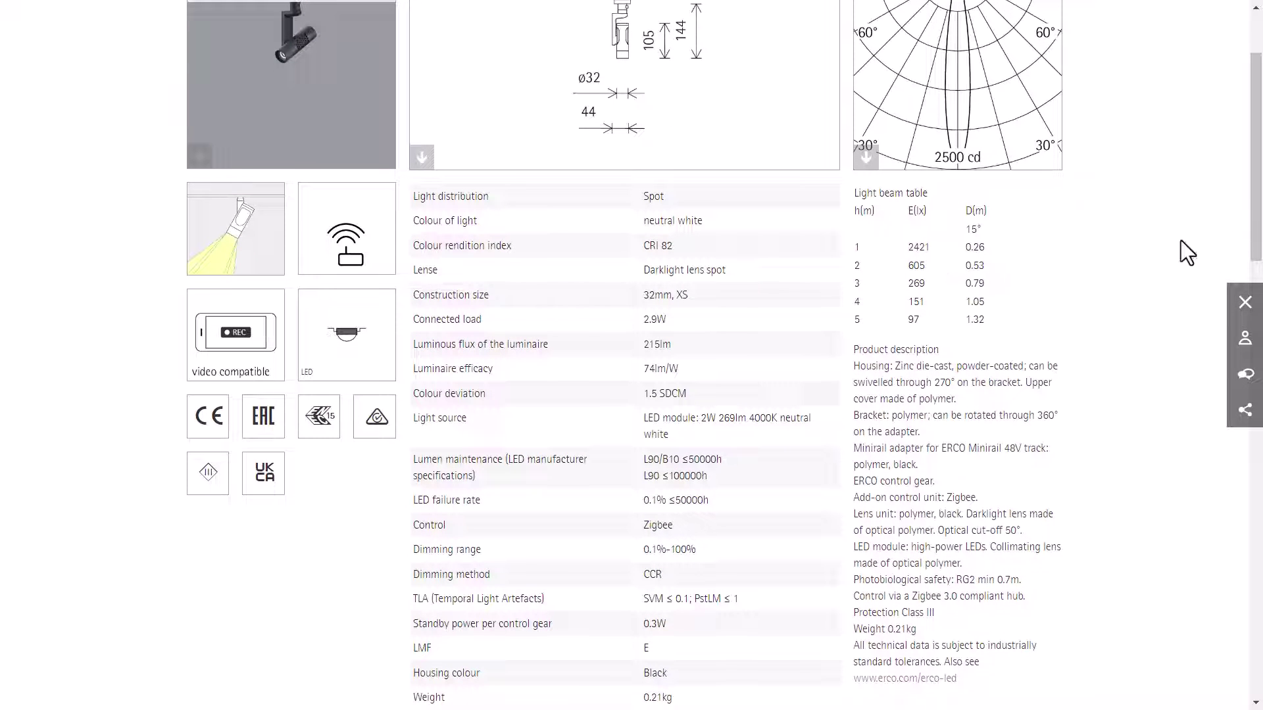
{"action": "left_click_drag", "start_coordinate": [1256, 243], "coordinate": [1257, 495]}
{"action": "scroll", "coordinate": [514, 232], "scroll_direction": "down", "scroll_amount": 5}
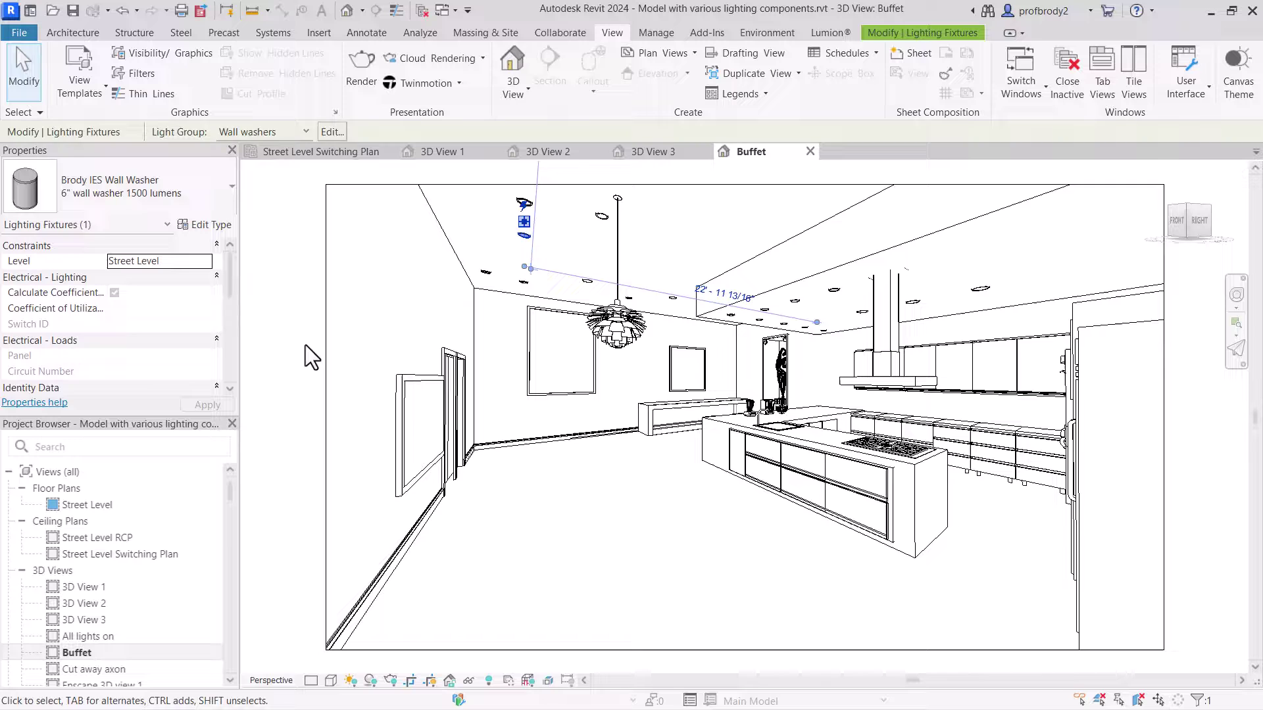
Clear the selection, start Render without saving, and reposition the Rendering dialog.
{"action": "left_click", "coordinate": [306, 345]}
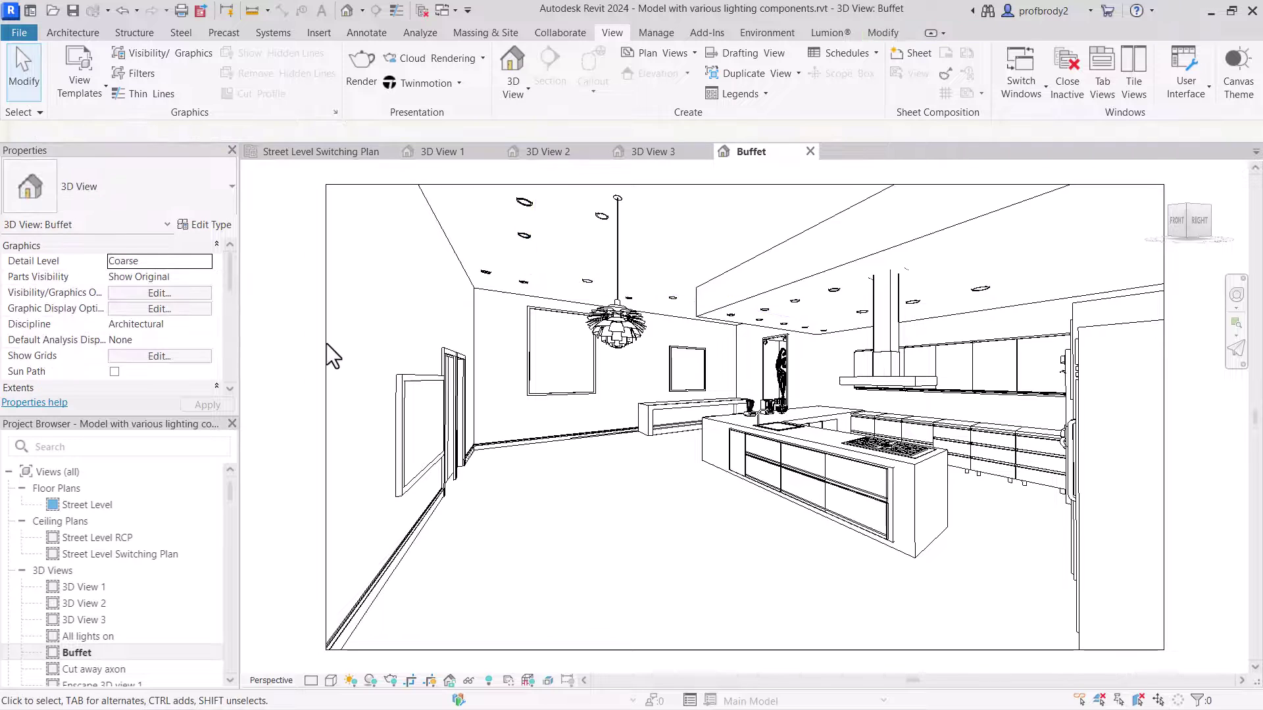
{"action": "left_click", "coordinate": [361, 81]}
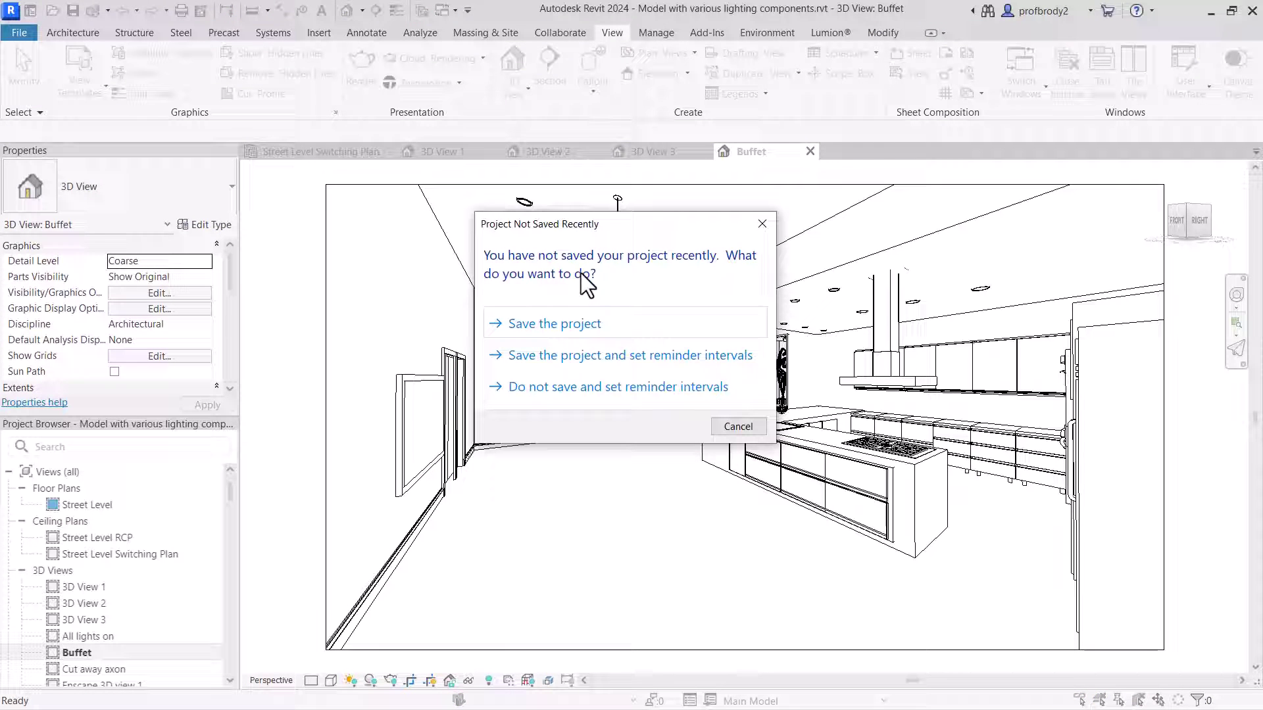
{"action": "left_click", "coordinate": [764, 223]}
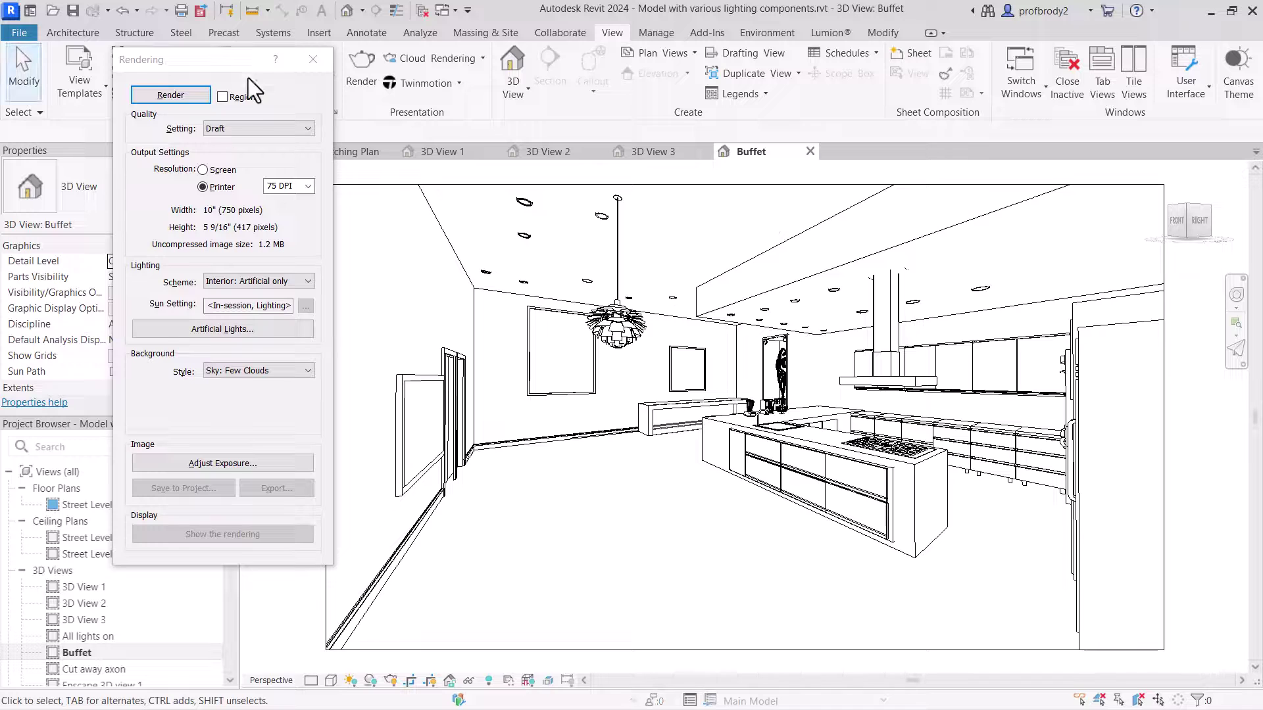
{"action": "left_click_drag", "start_coordinate": [221, 58], "coordinate": [321, 118]}
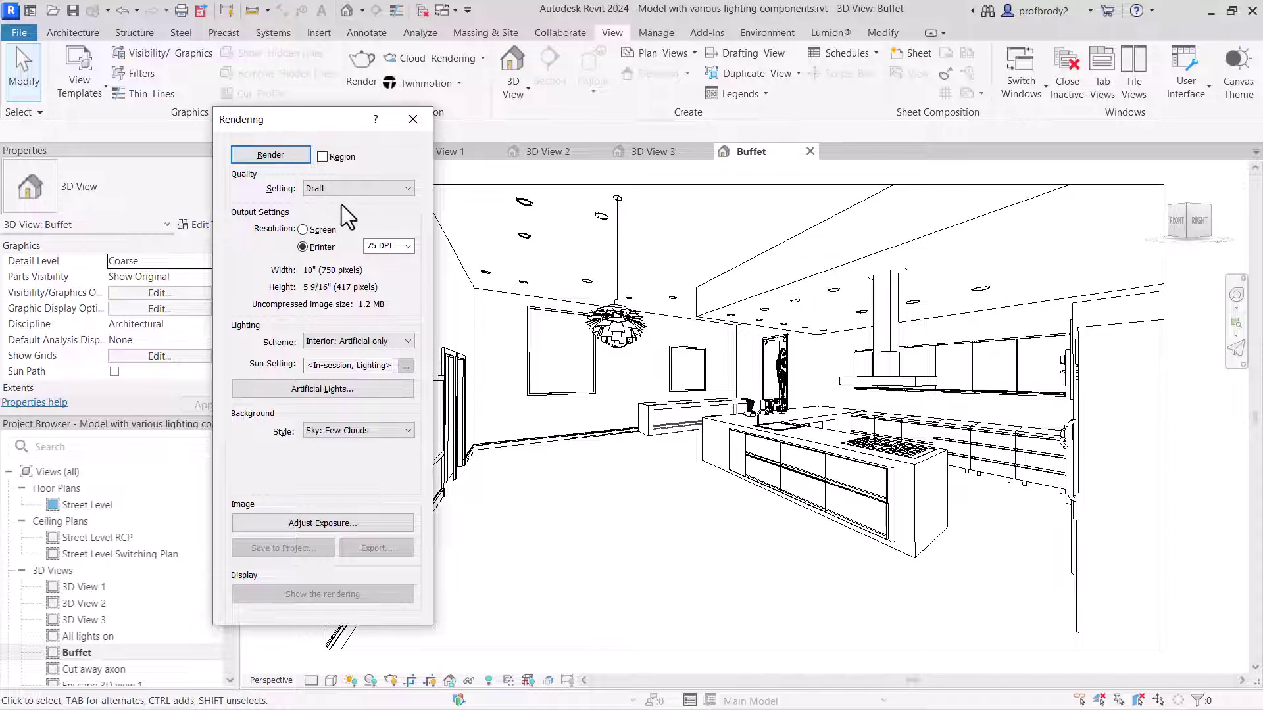
Keep 75 DPI printer resolution and the Interior: Artificial only lighting scheme.
{"action": "left_click", "coordinate": [400, 242]}
{"action": "left_click", "coordinate": [409, 243]}
{"action": "left_click", "coordinate": [411, 242]}
{"action": "left_click", "coordinate": [373, 341]}
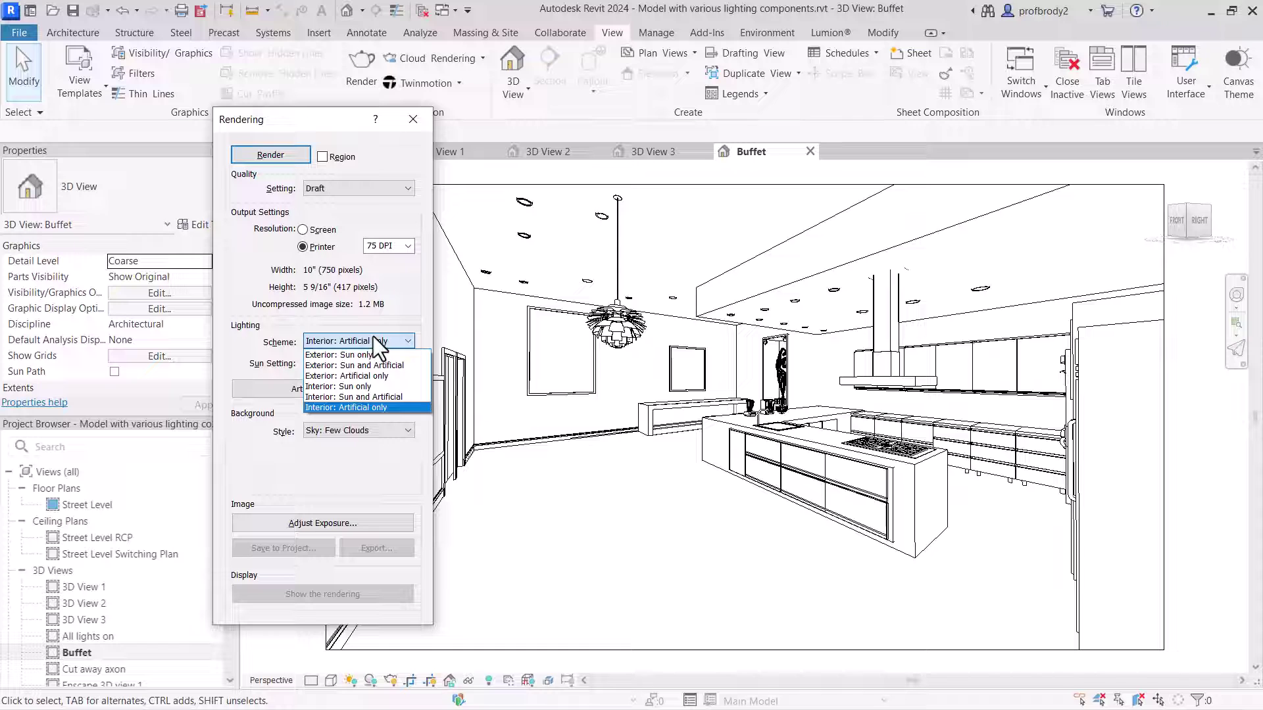
{"action": "left_click", "coordinate": [376, 408]}
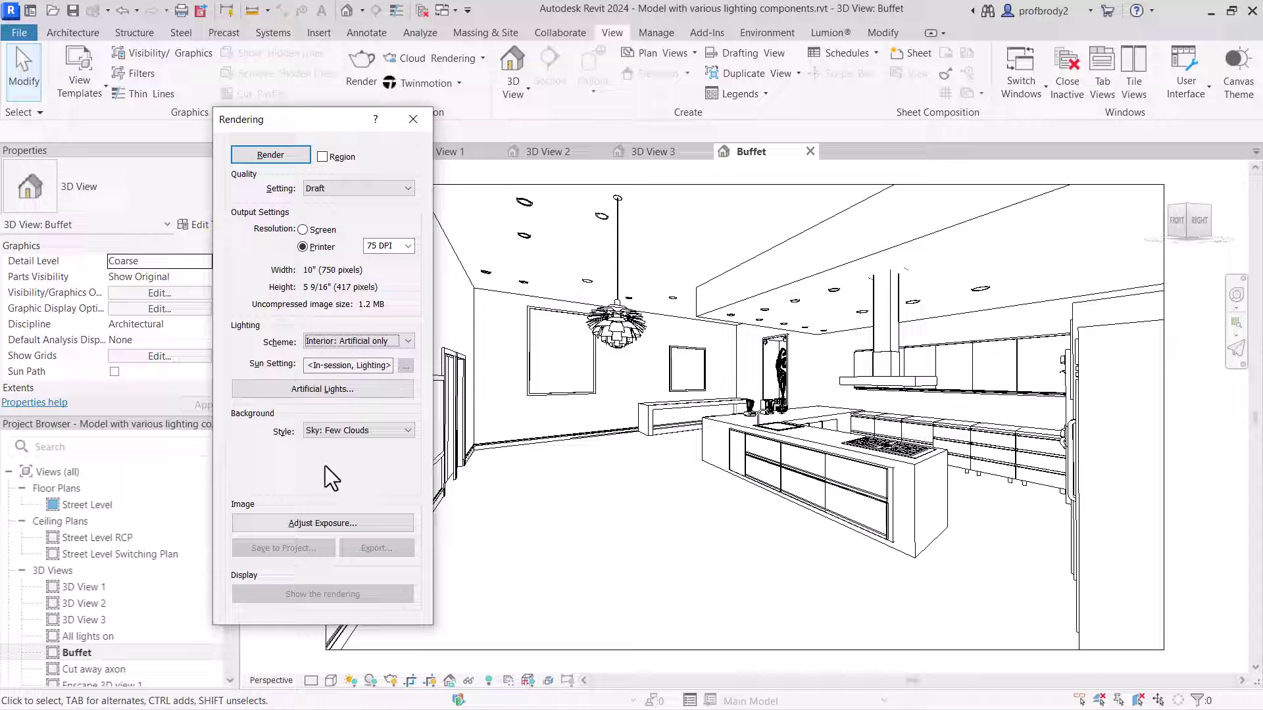
Render the Buffet view, then apply exposure value 5.50 and saturation 0.00.
{"action": "left_click", "coordinate": [276, 158]}
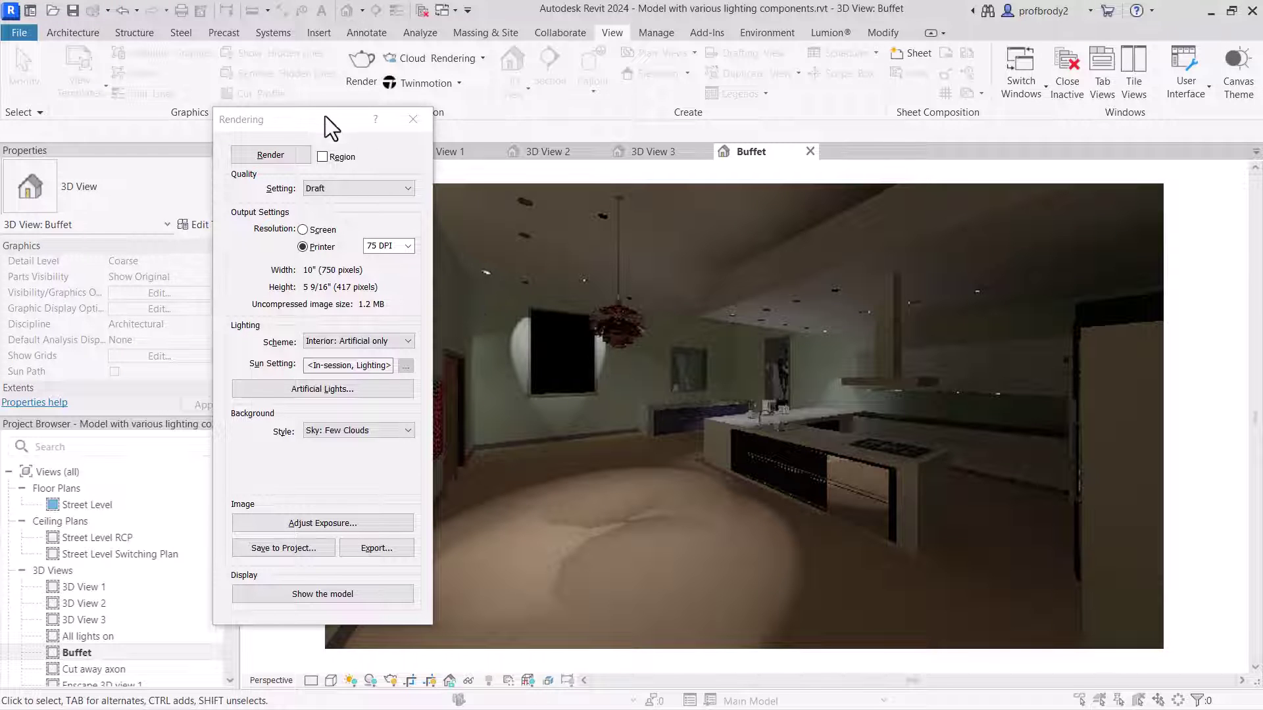
{"action": "left_click_drag", "start_coordinate": [325, 116], "coordinate": [236, 85]}
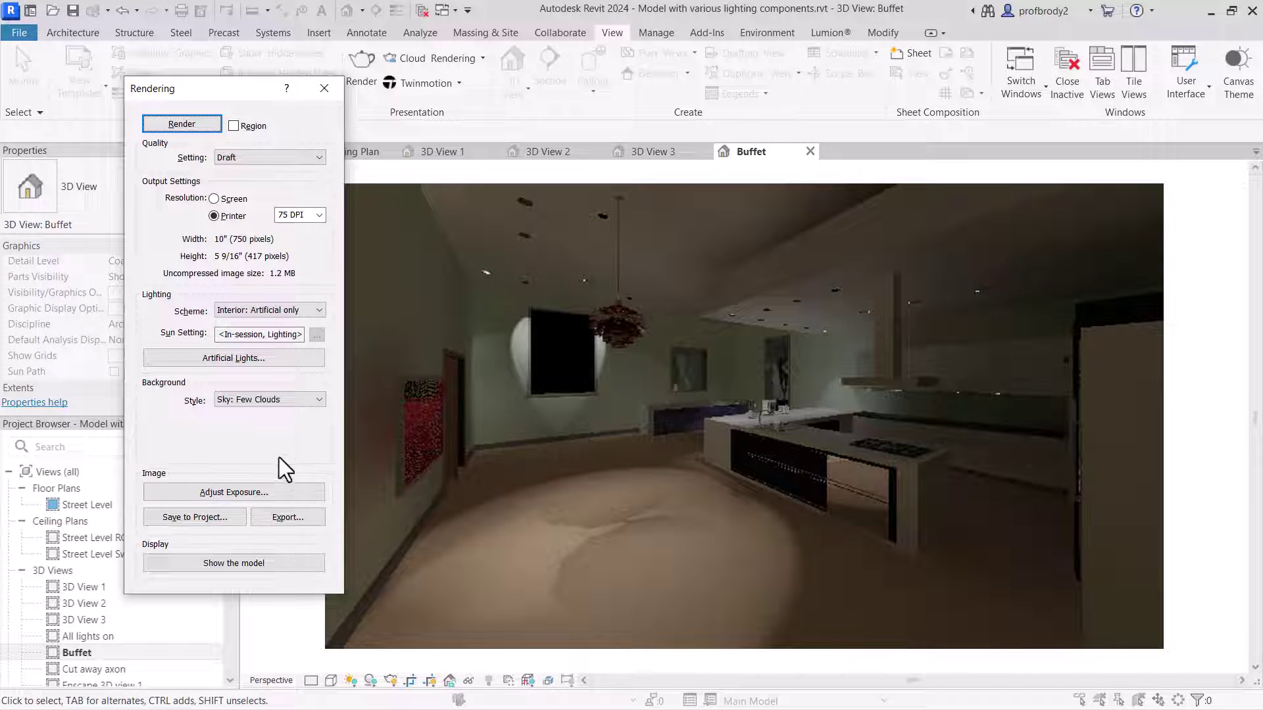
{"action": "left_click", "coordinate": [255, 493]}
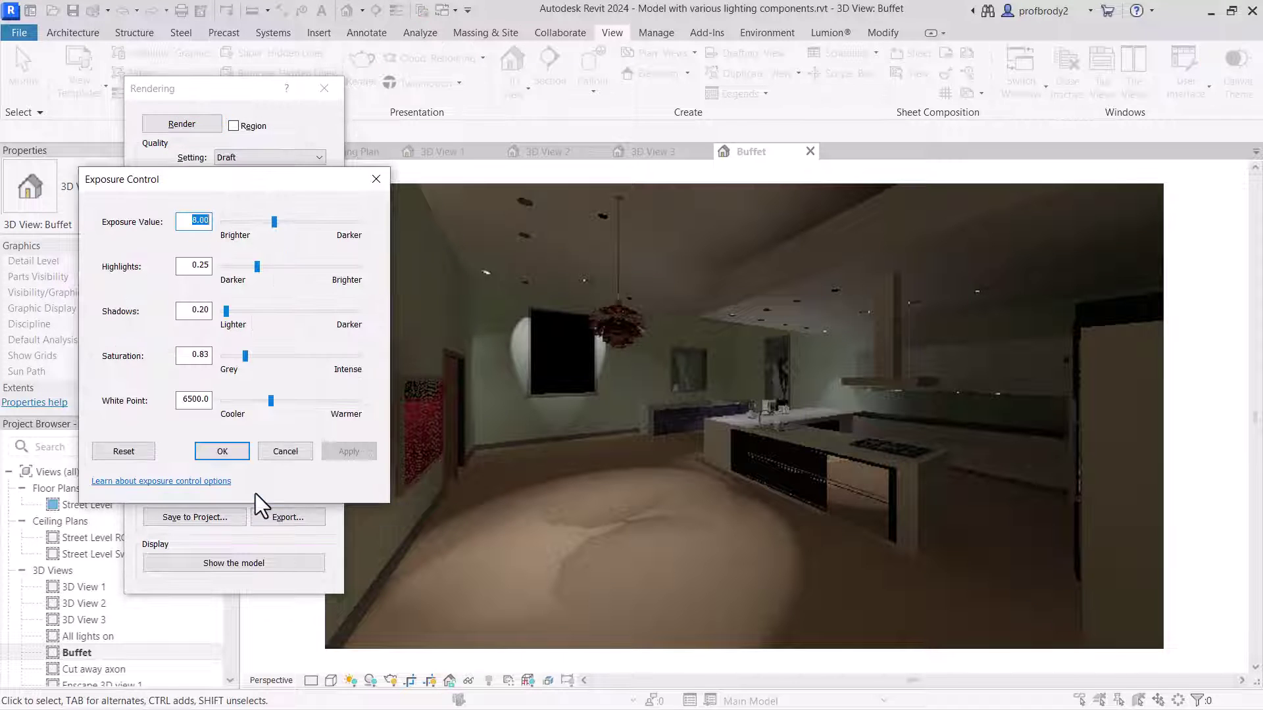
{"action": "left_click_drag", "start_coordinate": [274, 221], "coordinate": [261, 220]}
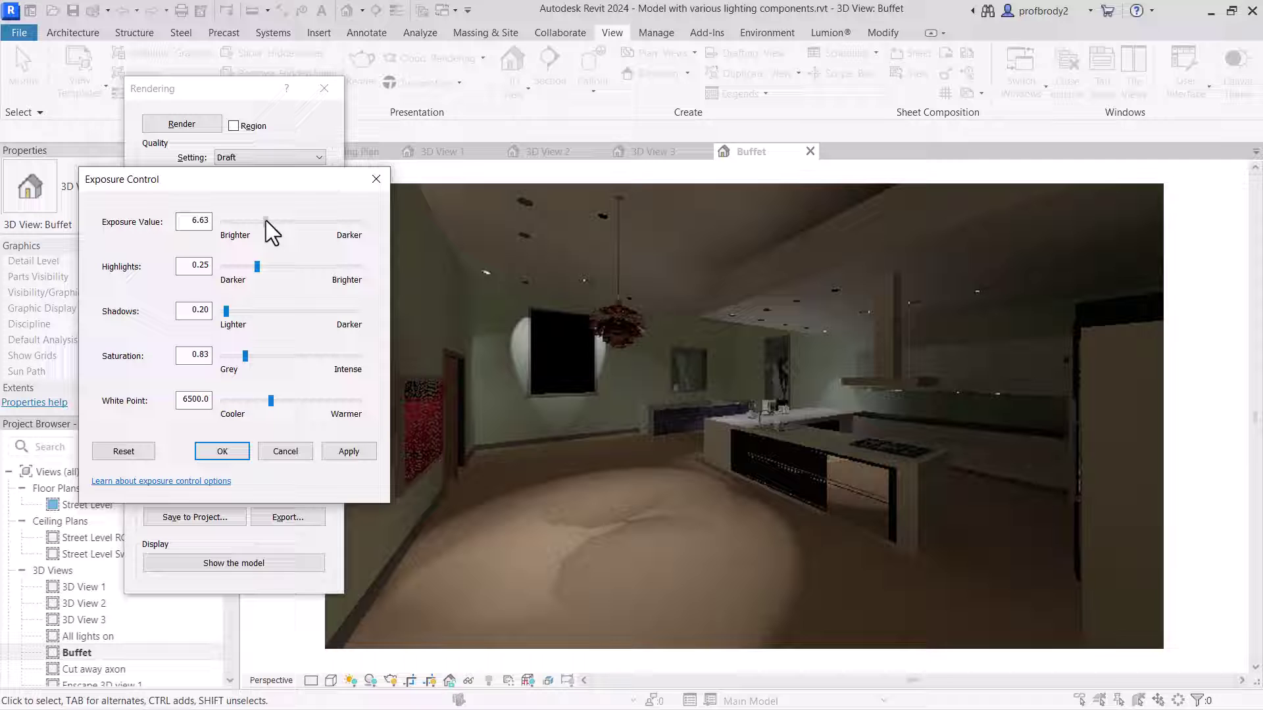
{"action": "left_click", "coordinate": [332, 451]}
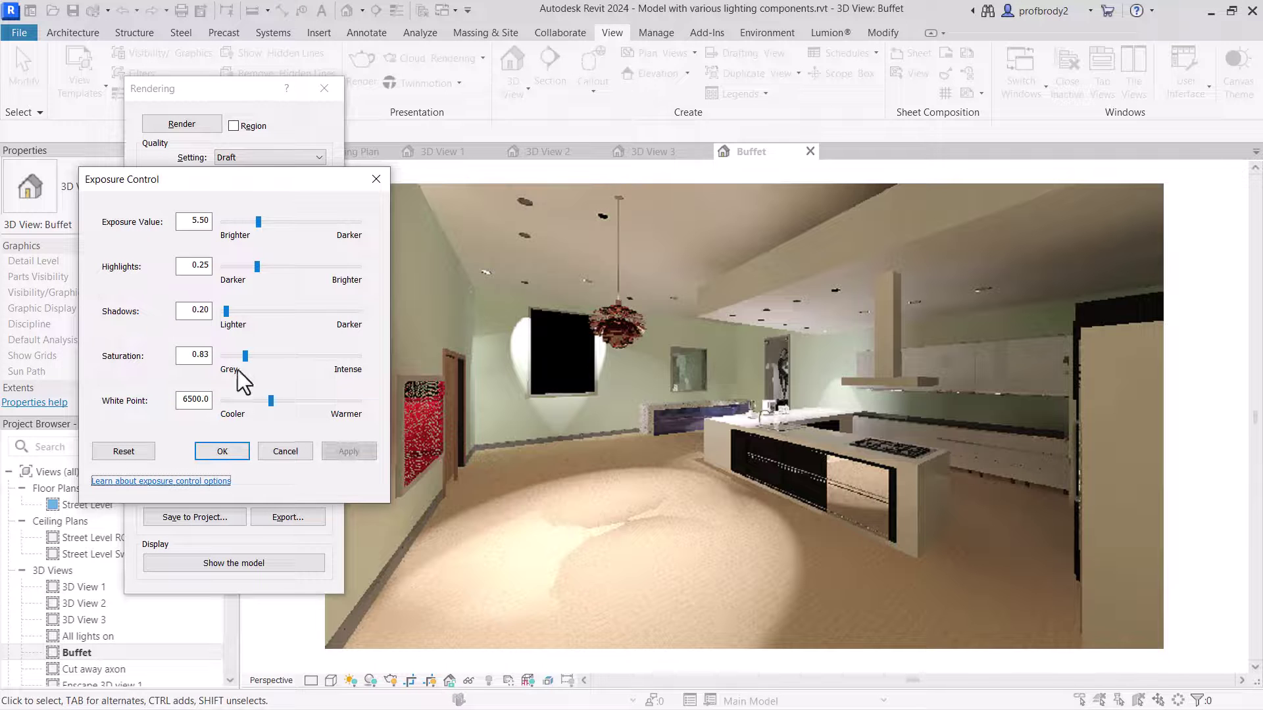
{"action": "left_click_drag", "start_coordinate": [244, 355], "coordinate": [223, 355]}
{"action": "left_click", "coordinate": [349, 451]}
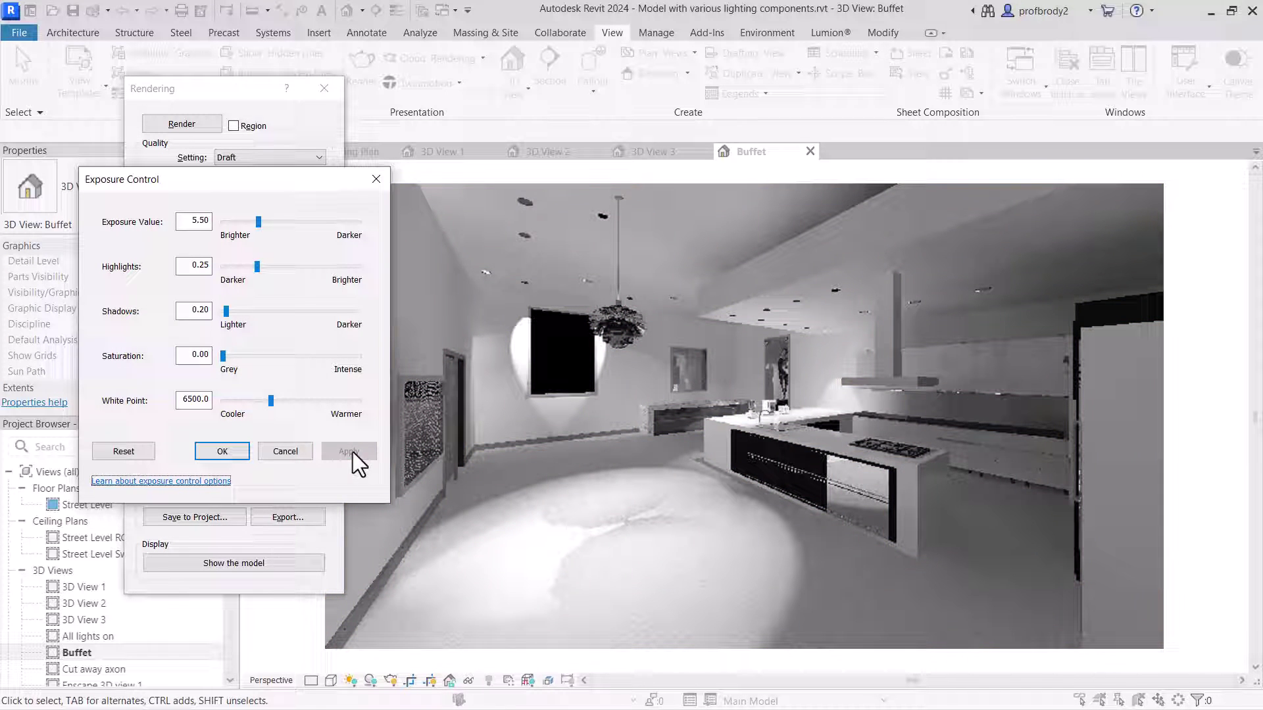
{"action": "left_click", "coordinate": [380, 184]}
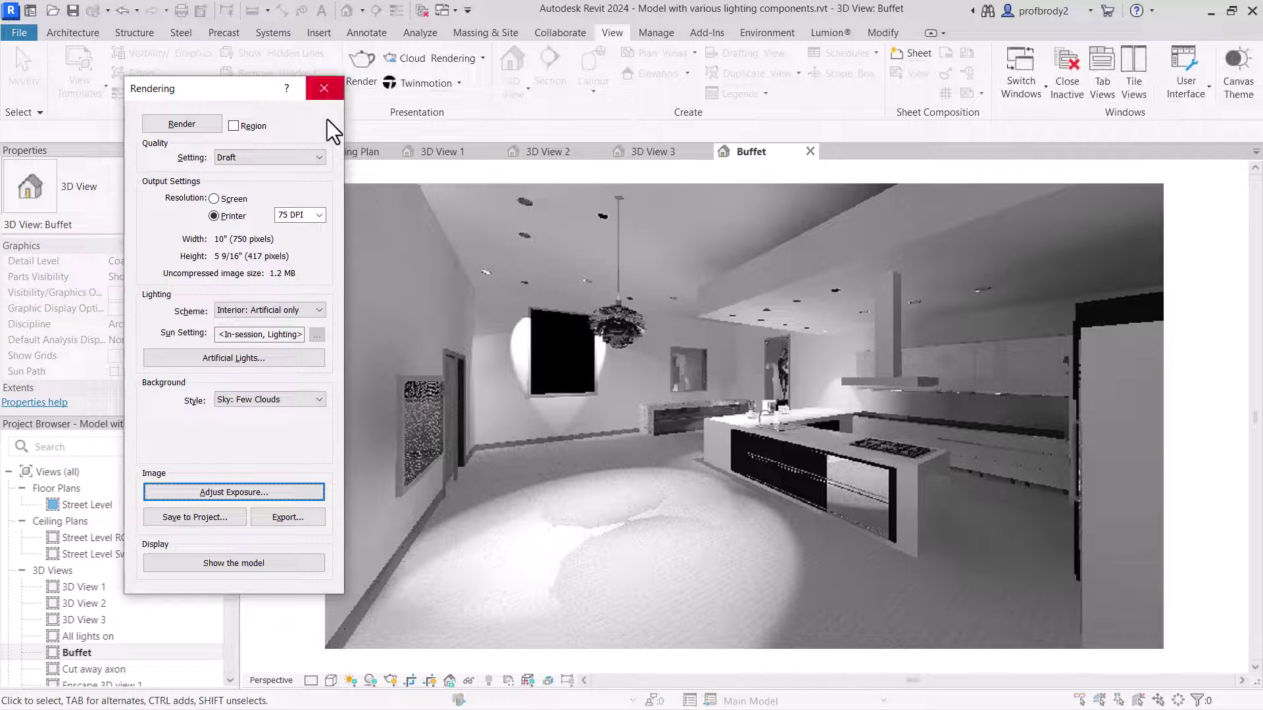
{"action": "left_click", "coordinate": [330, 87]}
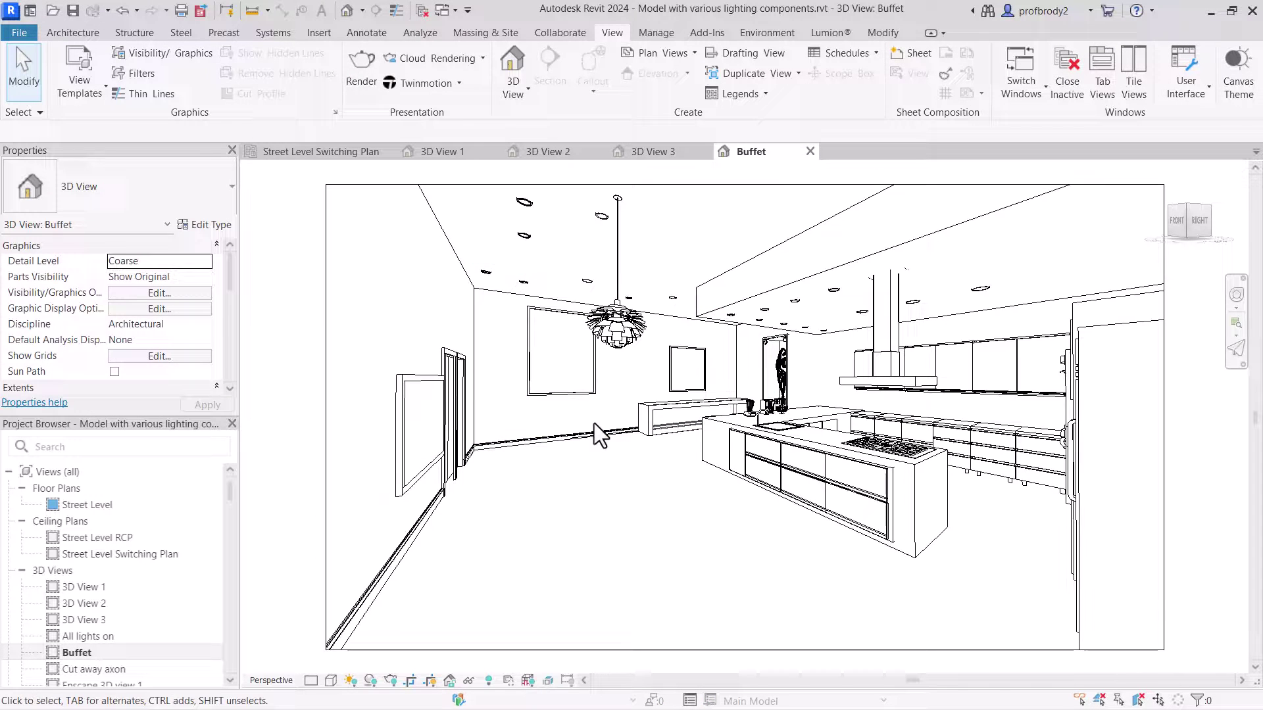
{"action": "left_click", "coordinate": [368, 79]}
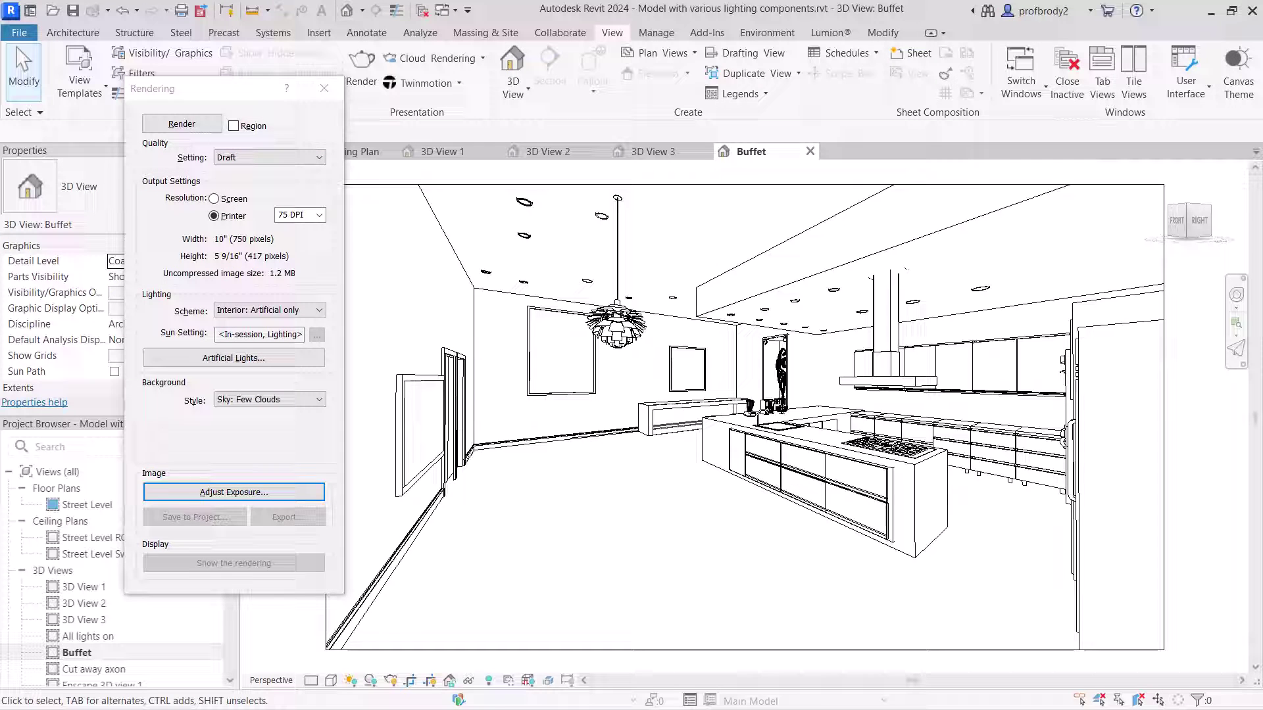
{"action": "left_click", "coordinate": [181, 123]}
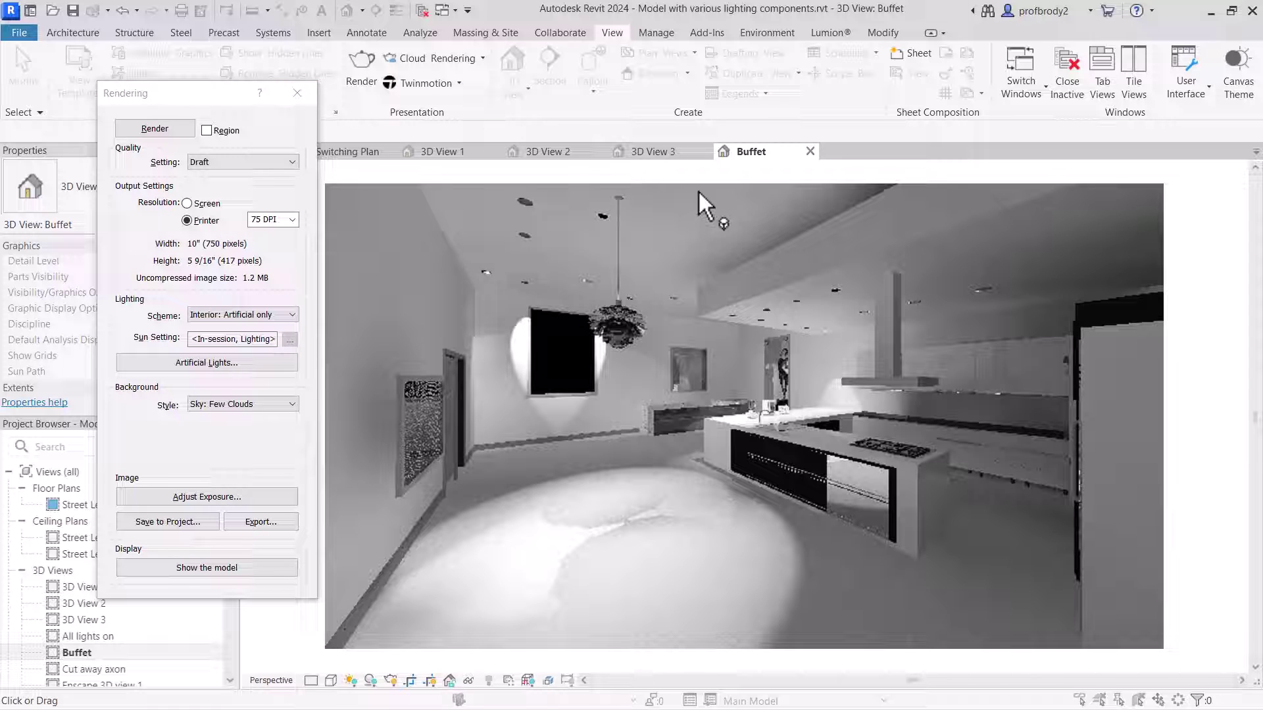
{"action": "left_click", "coordinate": [304, 99]}
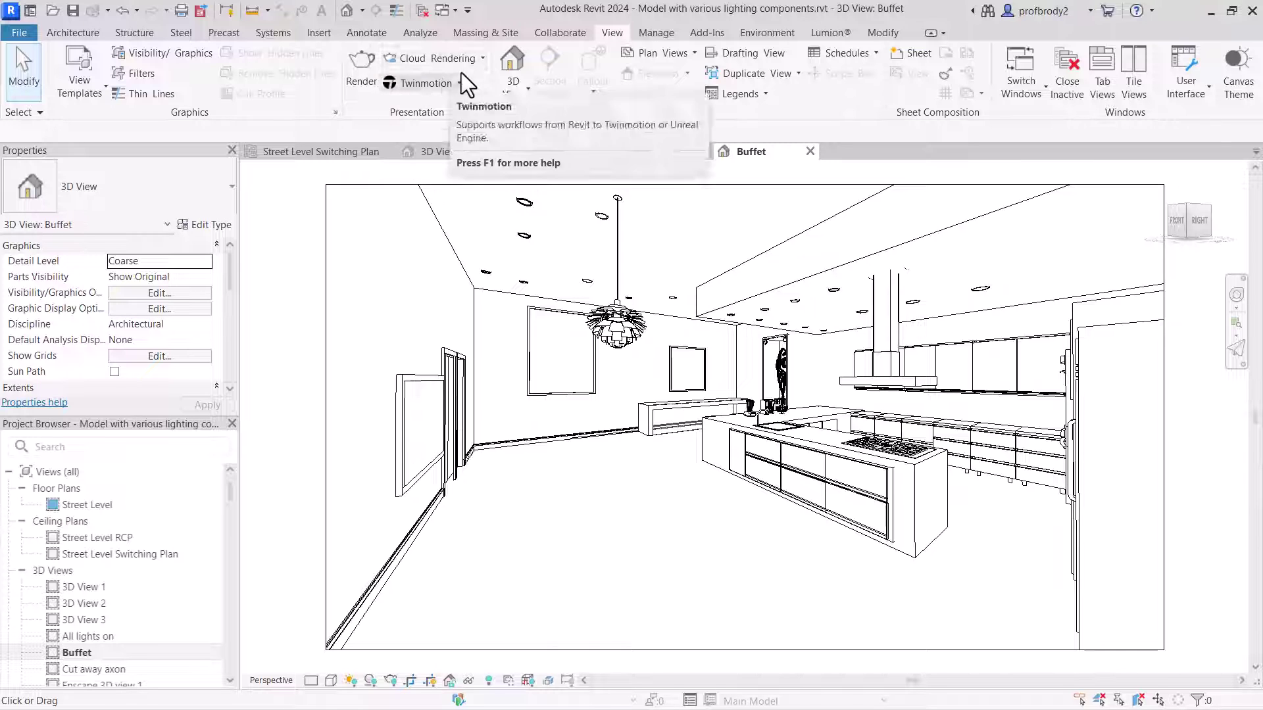
Start Render in Cloud, suppress the welcome message, and continue to view setup.
{"action": "left_click", "coordinate": [483, 61]}
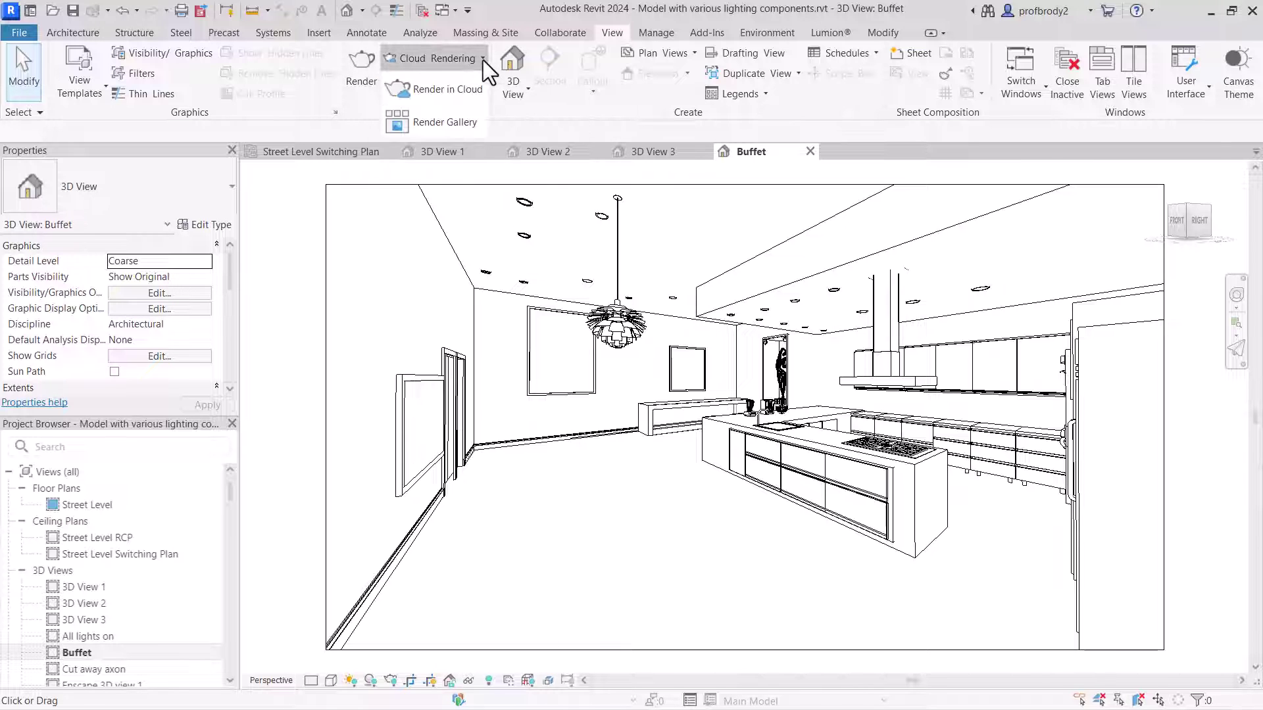
{"action": "left_click", "coordinate": [449, 97]}
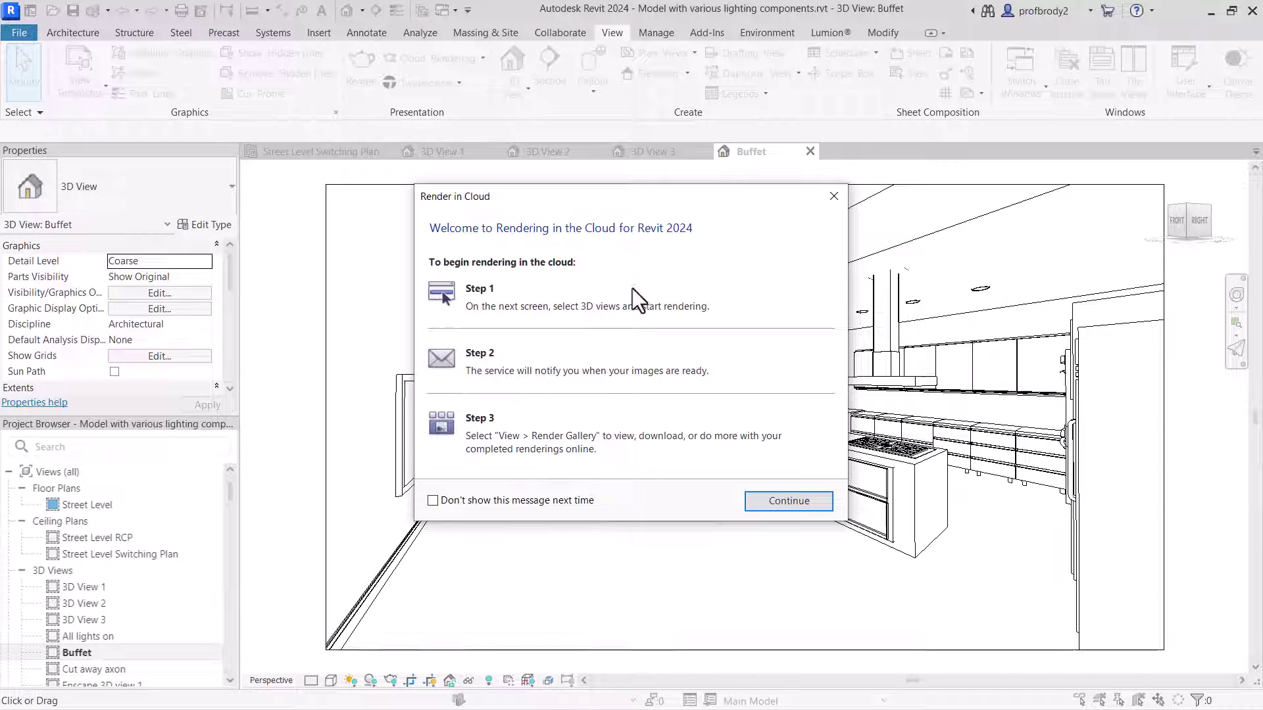
{"action": "left_click", "coordinate": [432, 501]}
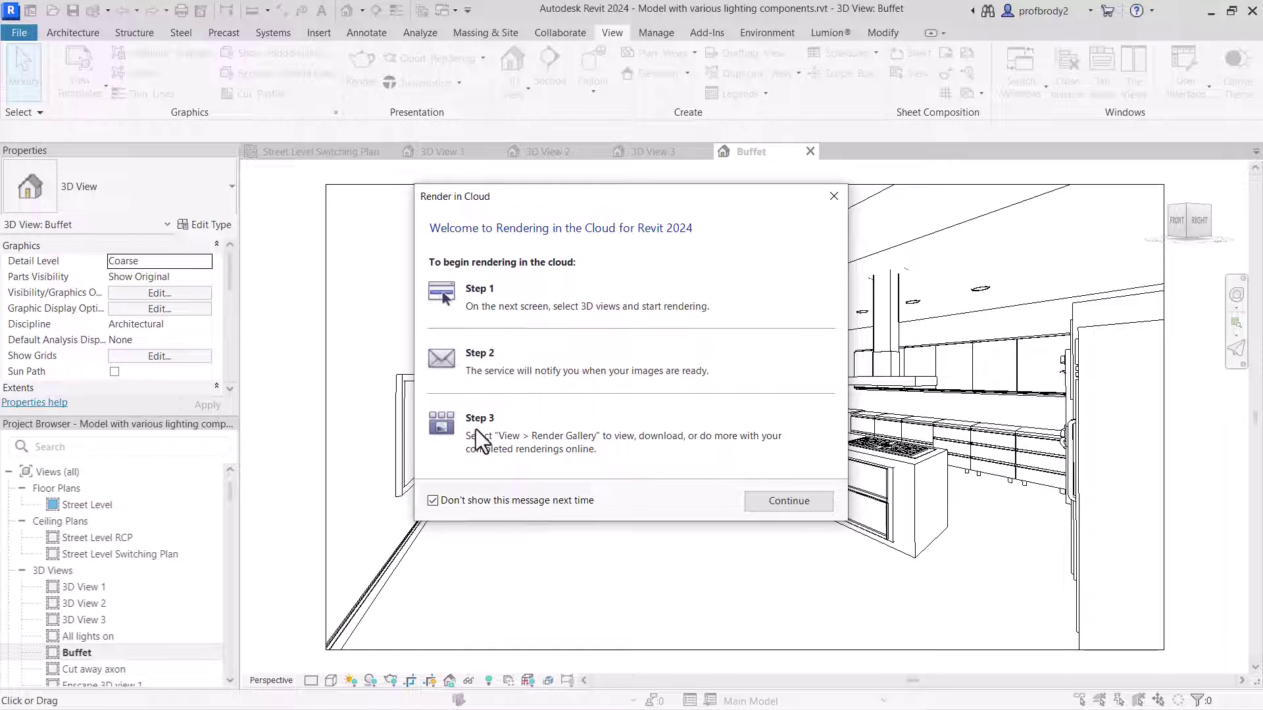
{"action": "left_click", "coordinate": [789, 504]}
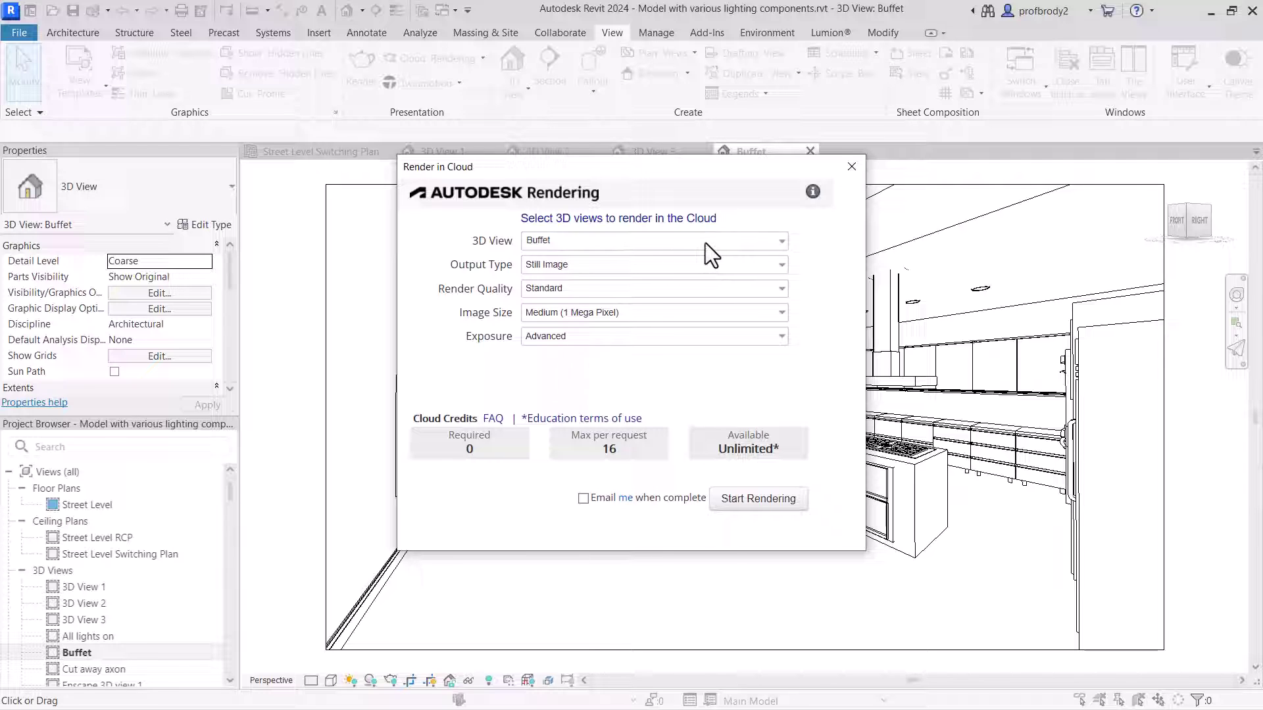
Keep Buffet as the only 3D view to render in the cloud.
{"action": "left_click", "coordinate": [780, 242]}
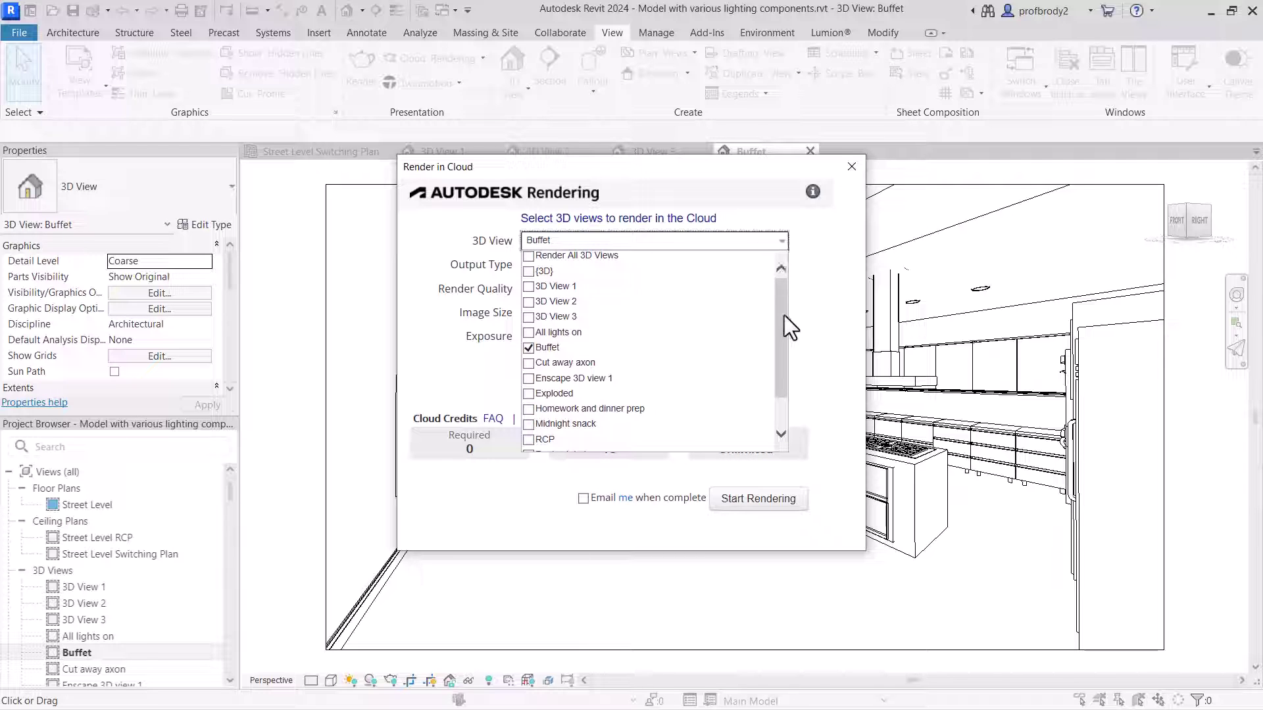
{"action": "mouse_move", "coordinate": [784, 314]}
{"action": "left_mouse_down"}
{"action": "mouse_move", "coordinate": [784, 346]}
{"action": "mouse_move", "coordinate": [780, 294]}
{"action": "left_mouse_up"}
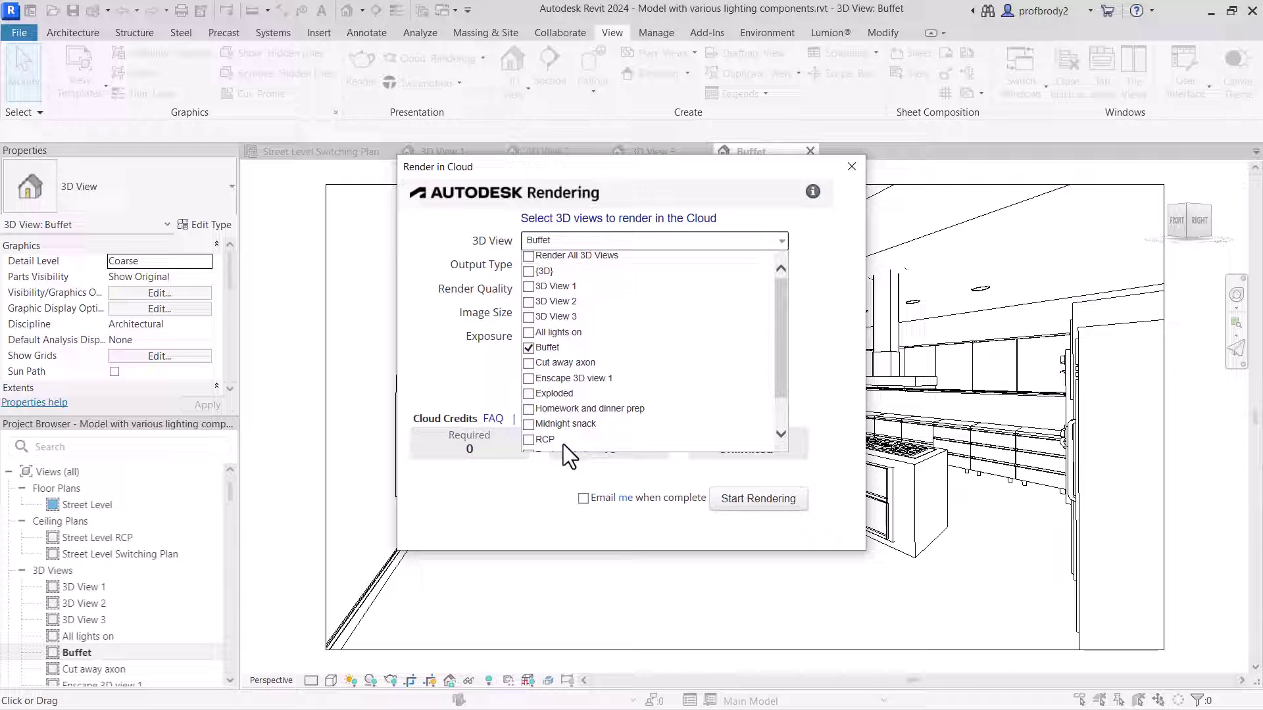
{"action": "left_click", "coordinate": [827, 236]}
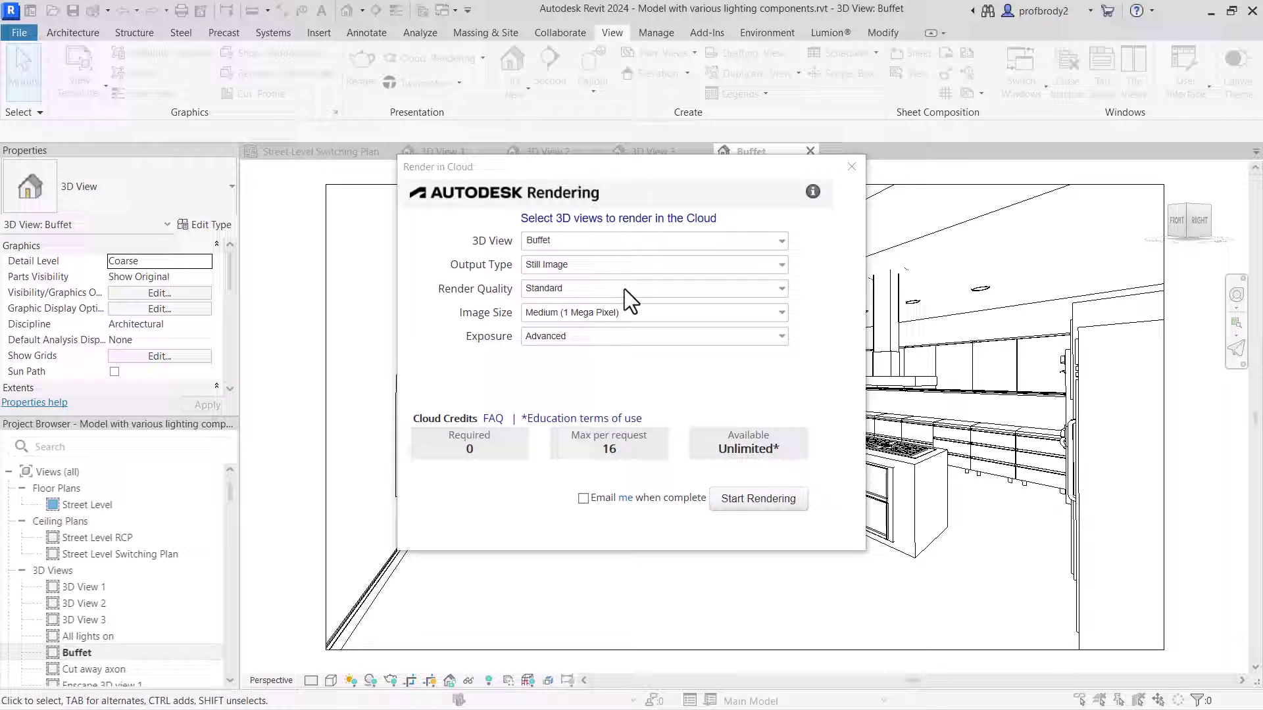
Keep output type Still Image after trying Illuminance, and set exposure to Native.
{"action": "left_click", "coordinate": [588, 265]}
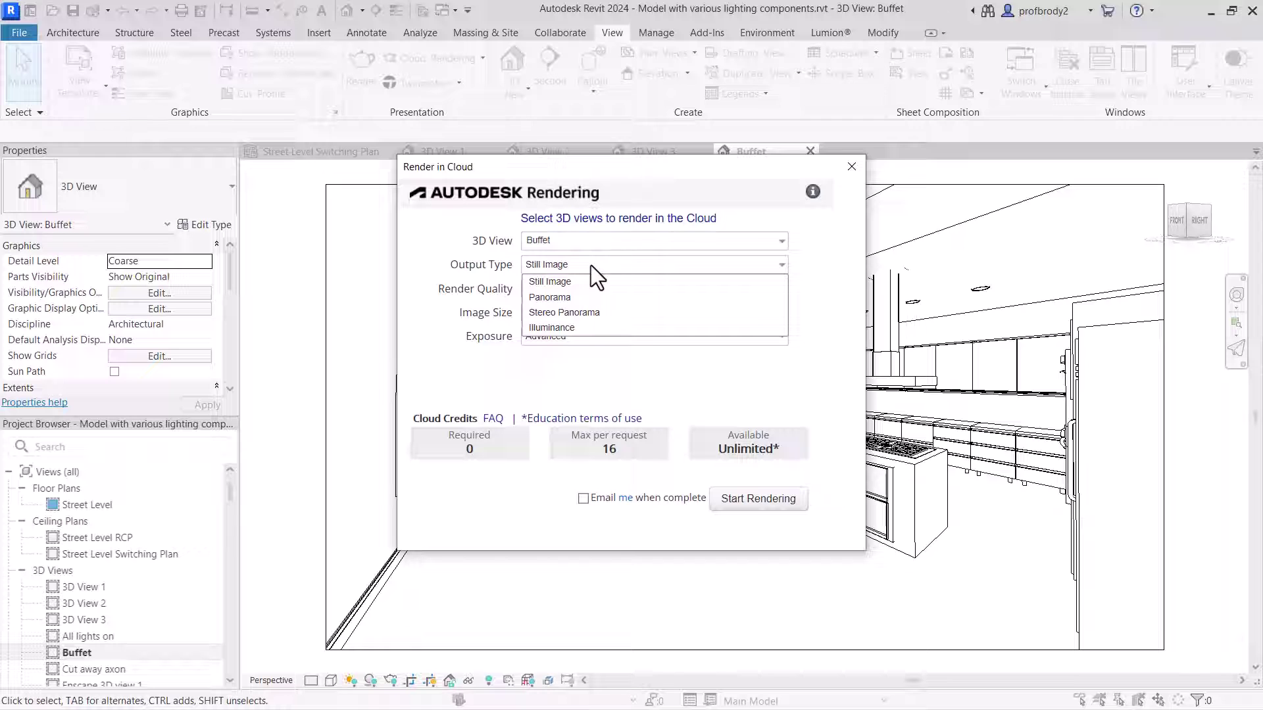
{"action": "left_click", "coordinate": [581, 327]}
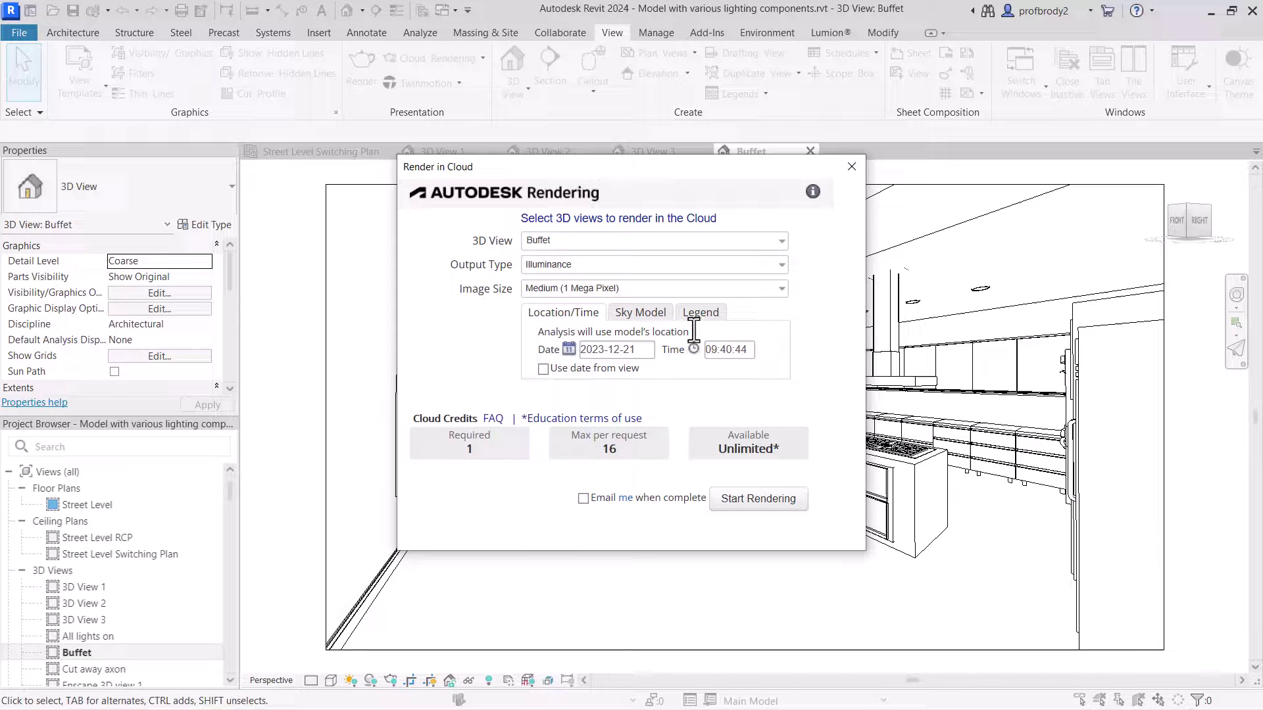
{"action": "left_click", "coordinate": [606, 263]}
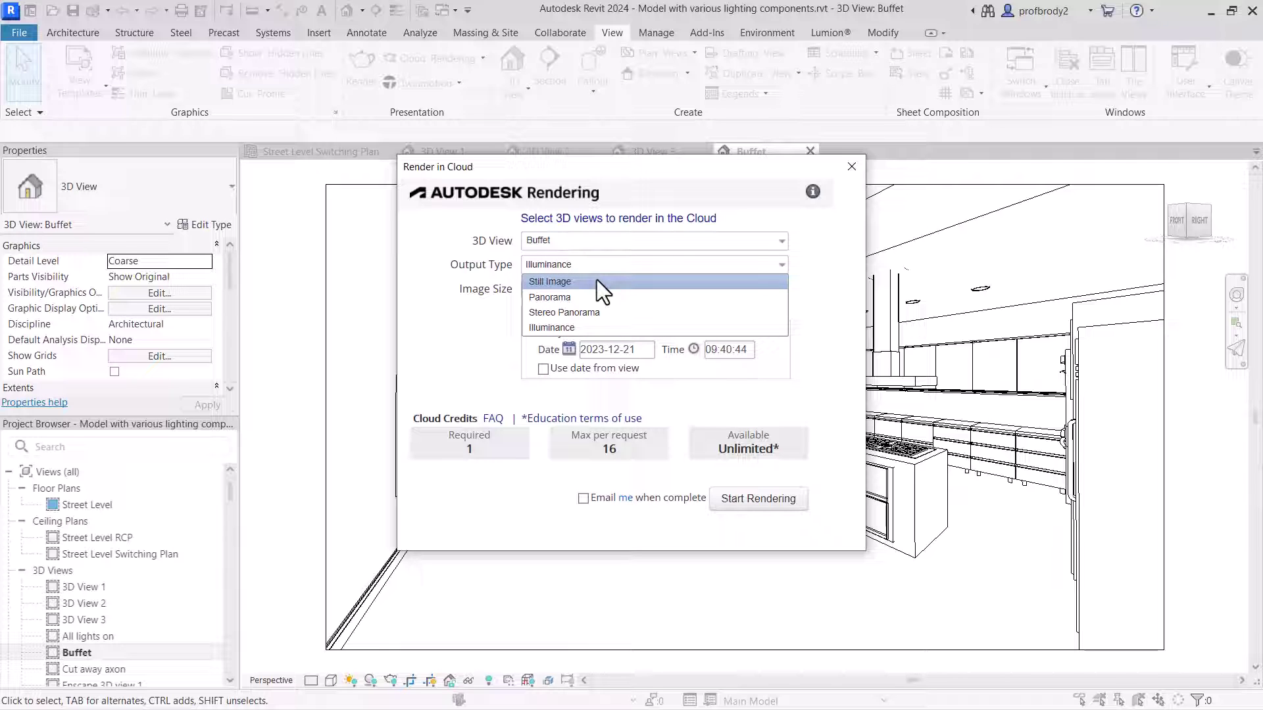
{"action": "left_click", "coordinate": [597, 281]}
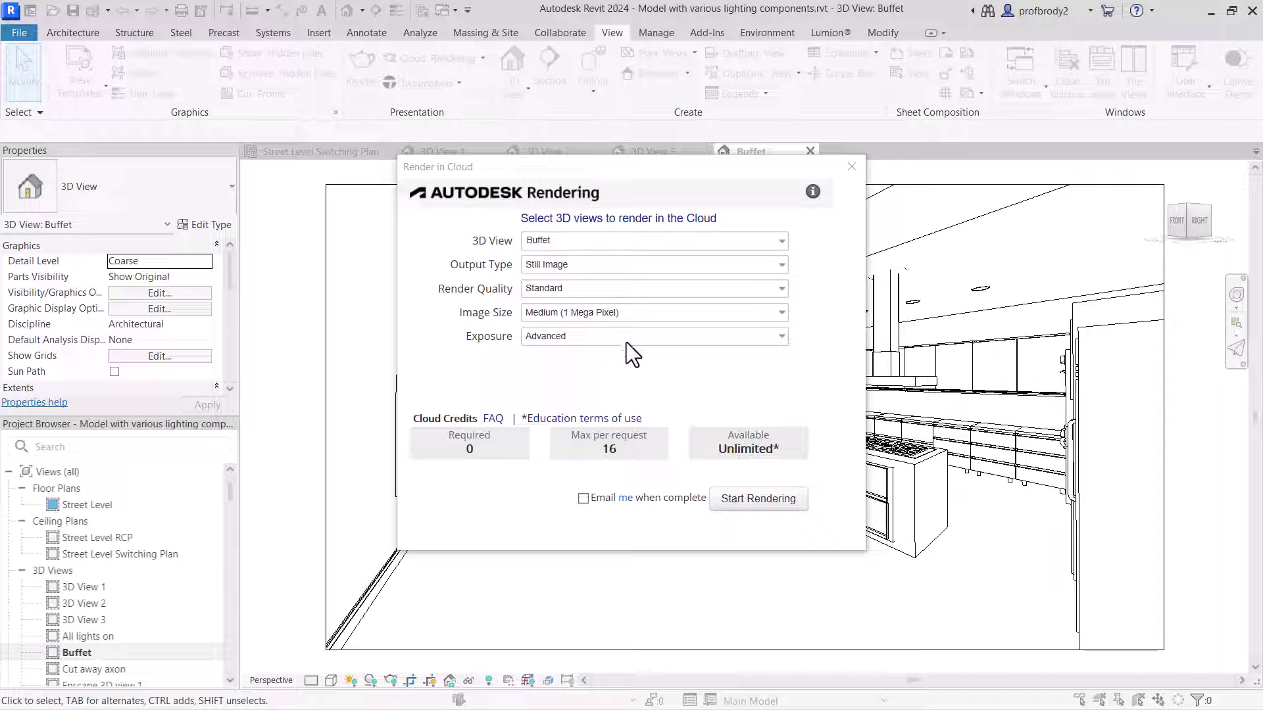
{"action": "left_click", "coordinate": [618, 338]}
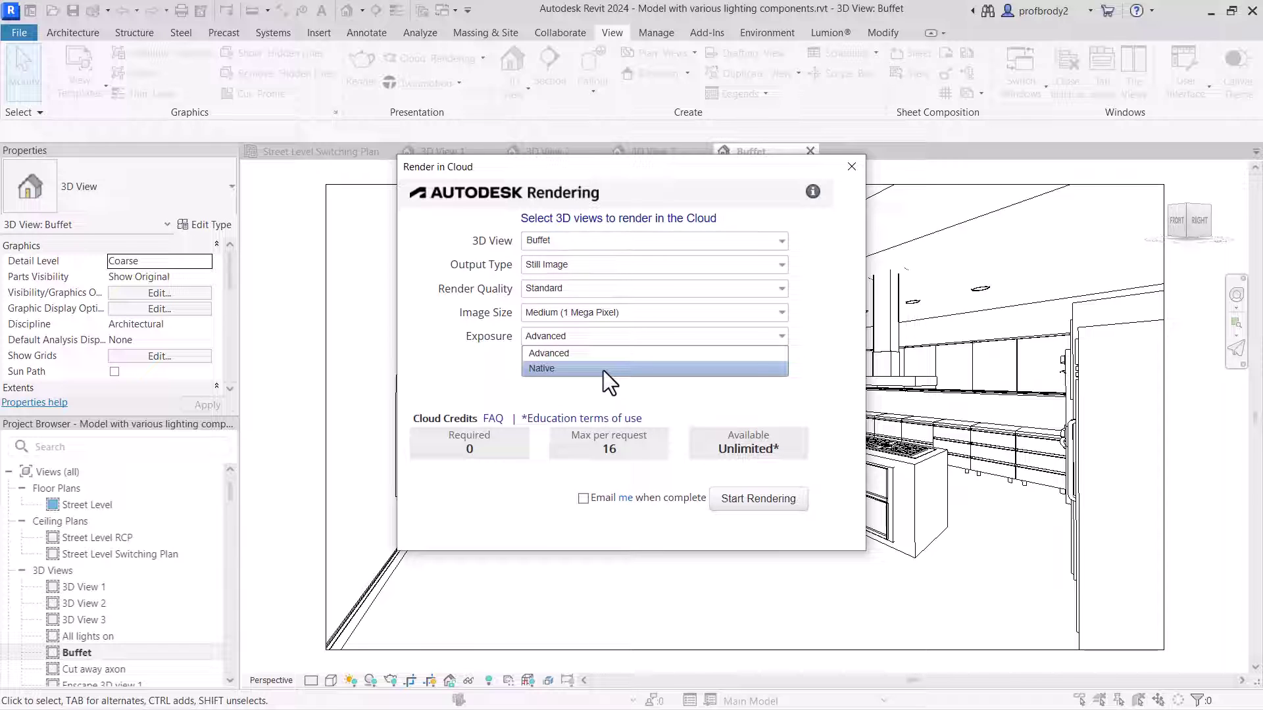
{"action": "left_click", "coordinate": [602, 369]}
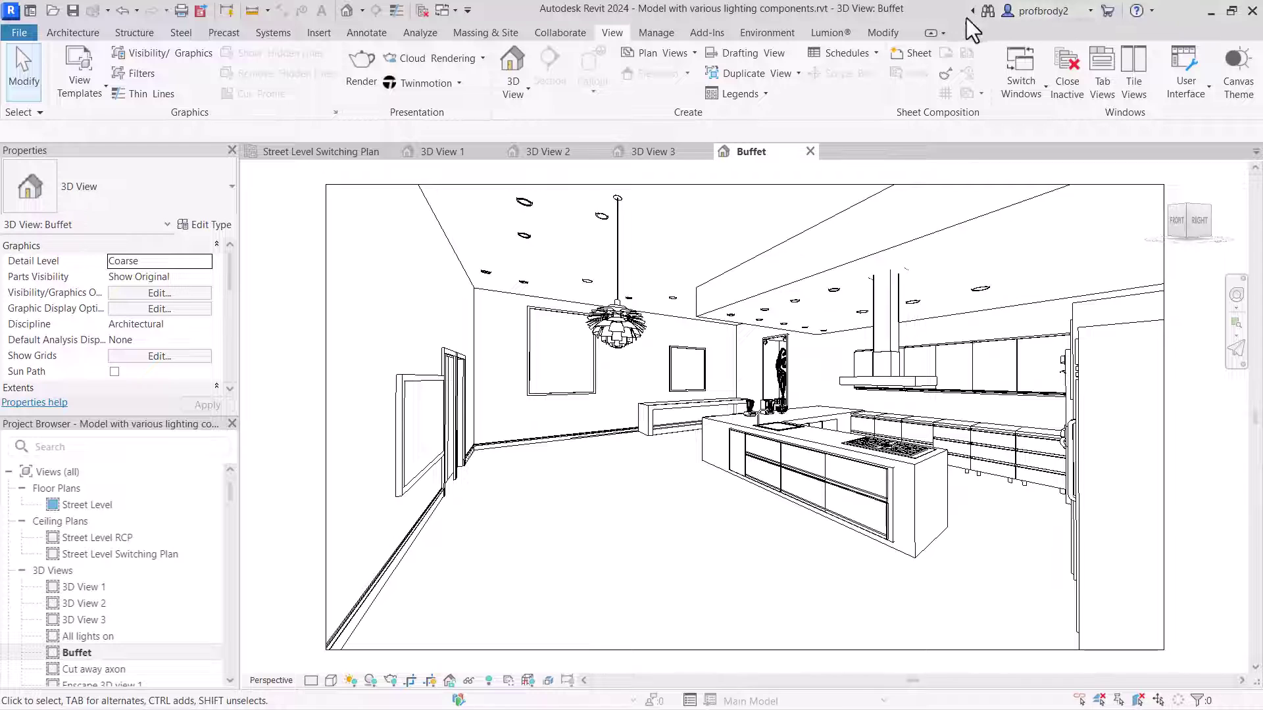
Launch the Render Gallery from the View tab's Cloud Rendering menu.
{"action": "left_click", "coordinate": [481, 60]}
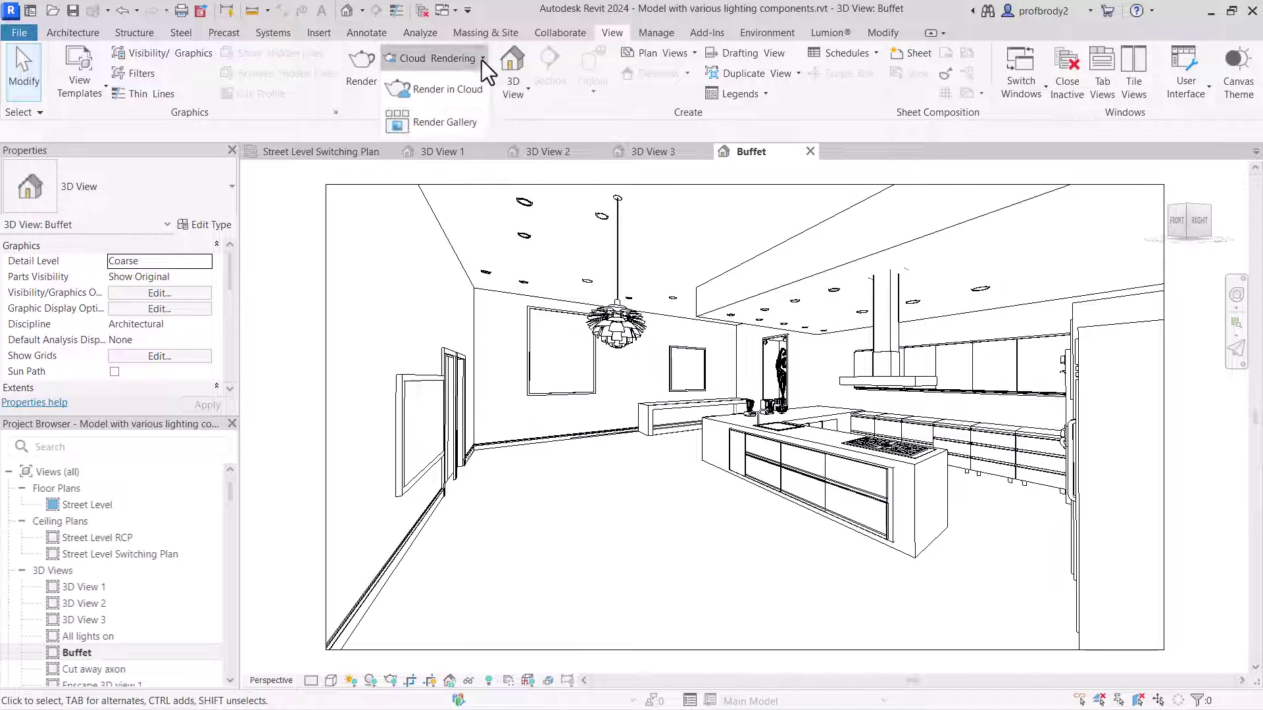
{"action": "left_click", "coordinate": [423, 124]}
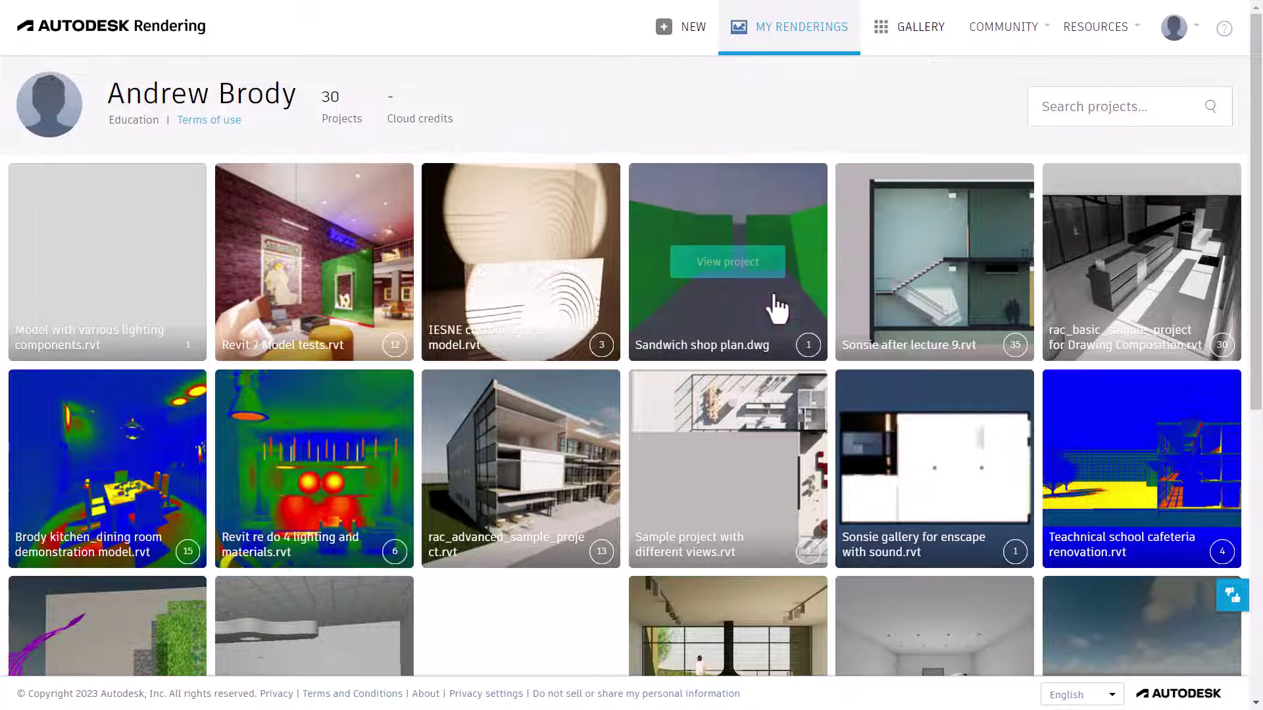
Open the Brody kitchen_dining room demonstration model.rvt project from the My Renderings grid.
{"action": "left_click_drag", "start_coordinate": [1256, 378], "coordinate": [1258, 558]}
{"action": "scroll", "coordinate": [39, 355], "scroll_direction": "up", "scroll_amount": 2}
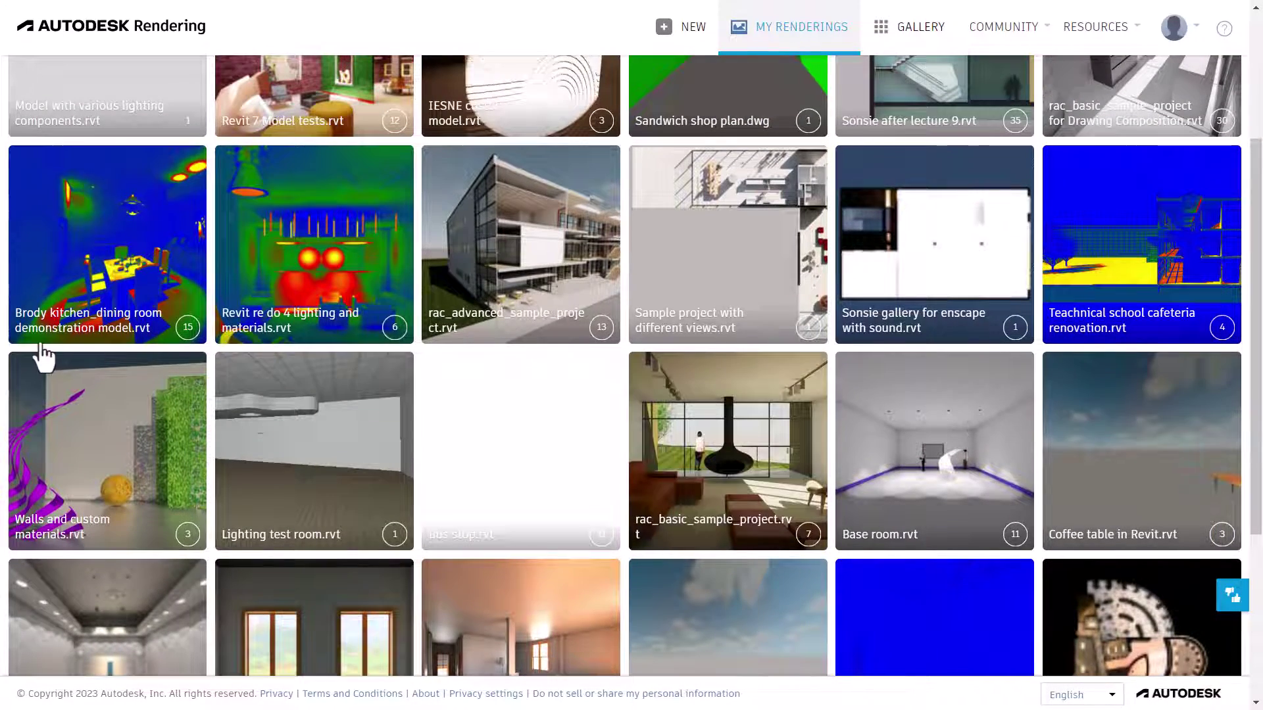
{"action": "mouse_move", "coordinate": [94, 268]}
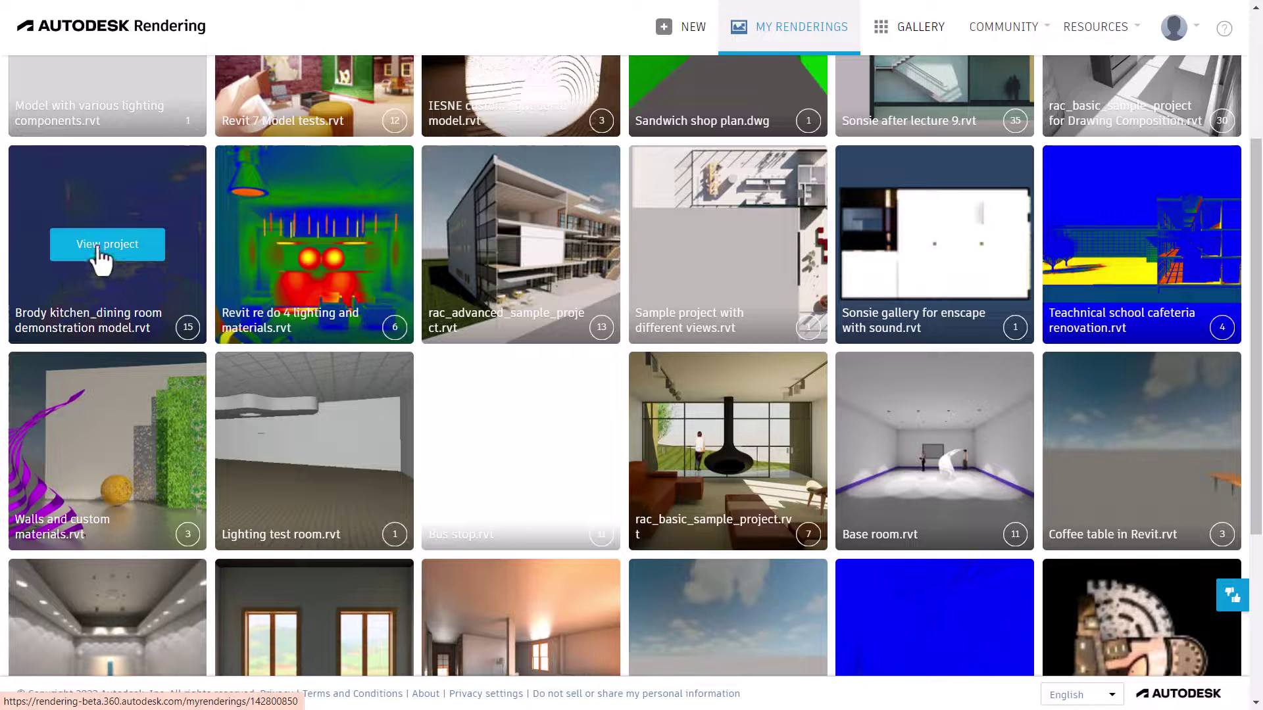
{"action": "left_click", "coordinate": [97, 248]}
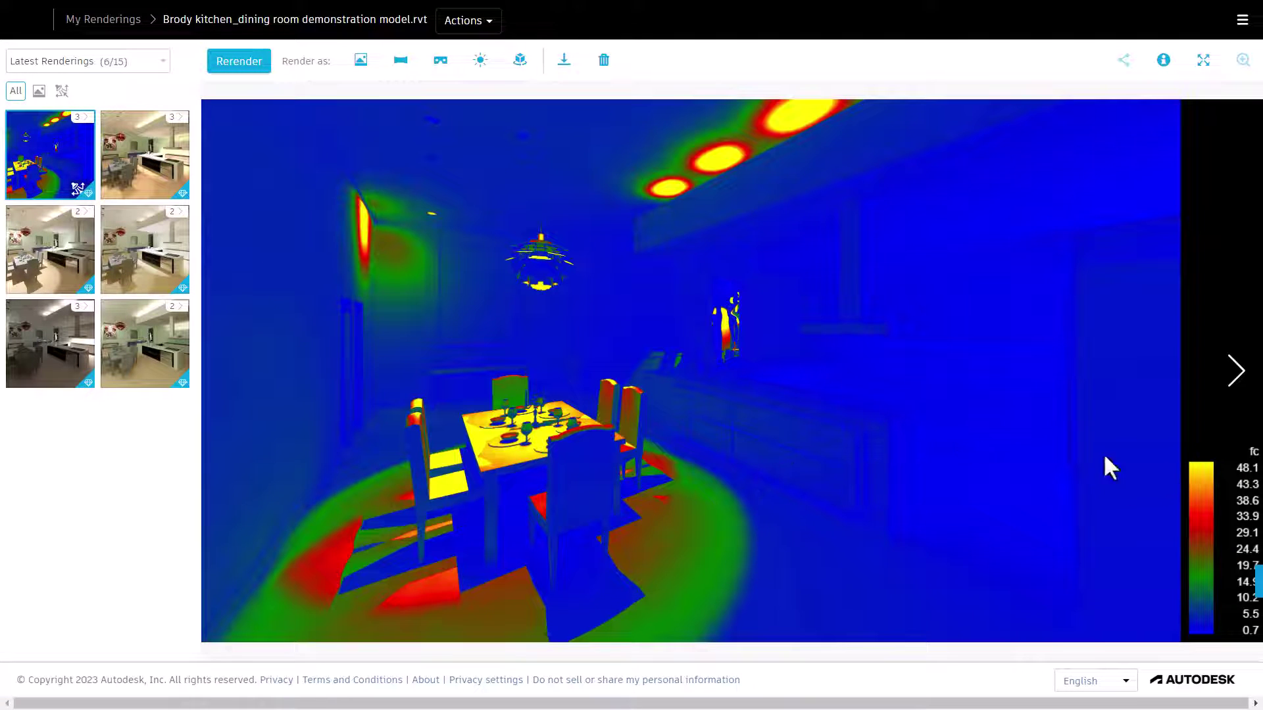
Show the realistic full-colour Brody kitchen and dining rendering in the main viewer.
{"action": "mouse_move", "coordinate": [182, 232]}
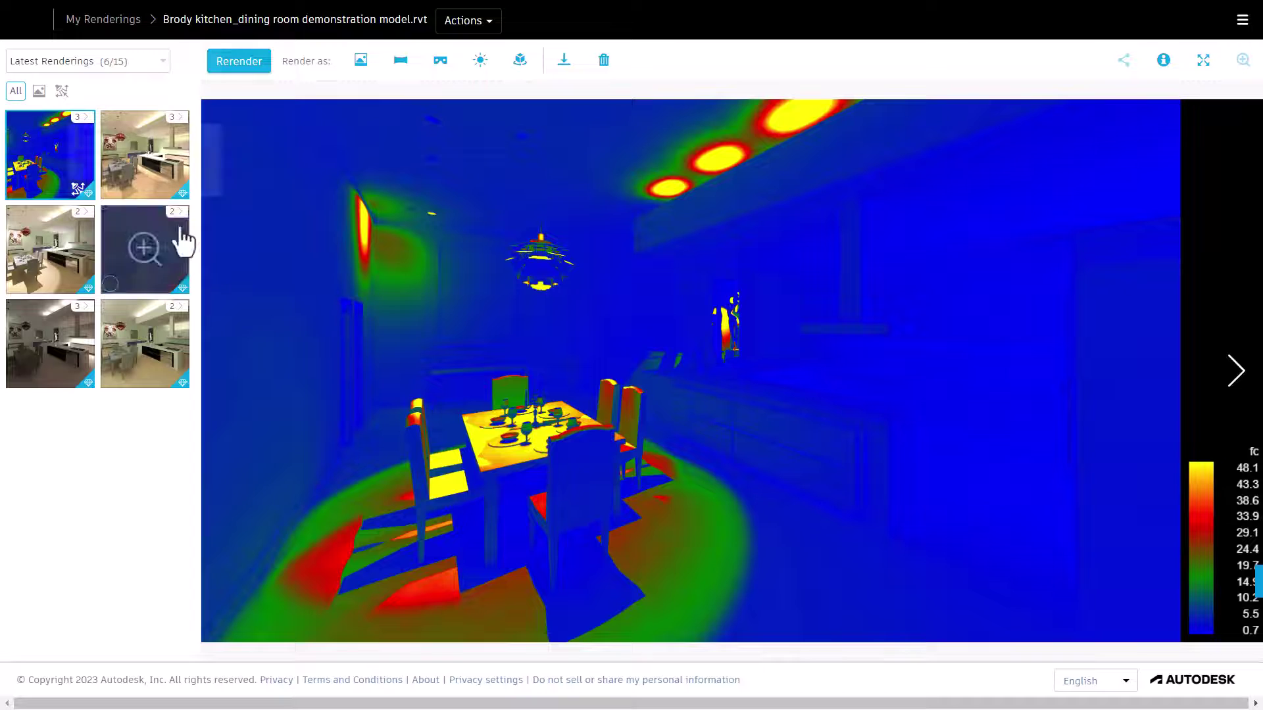
{"action": "left_click", "coordinate": [150, 198]}
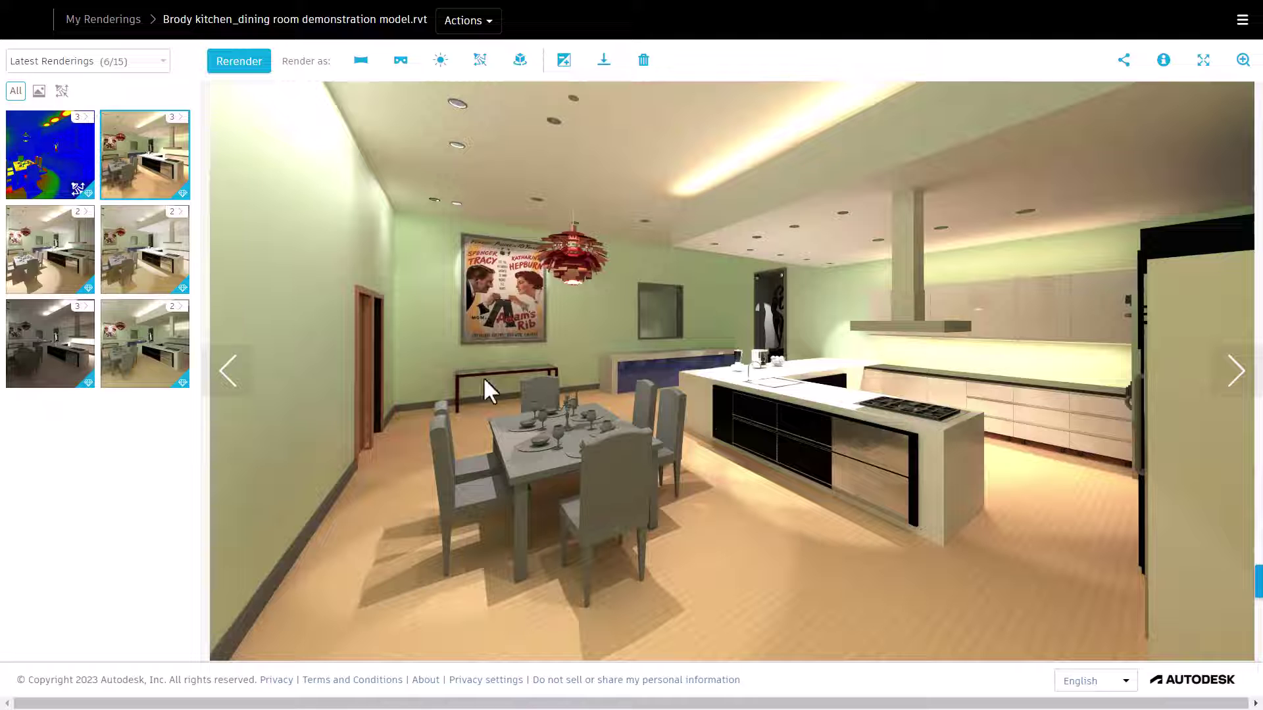
{"action": "mouse_move", "coordinate": [69, 376]}
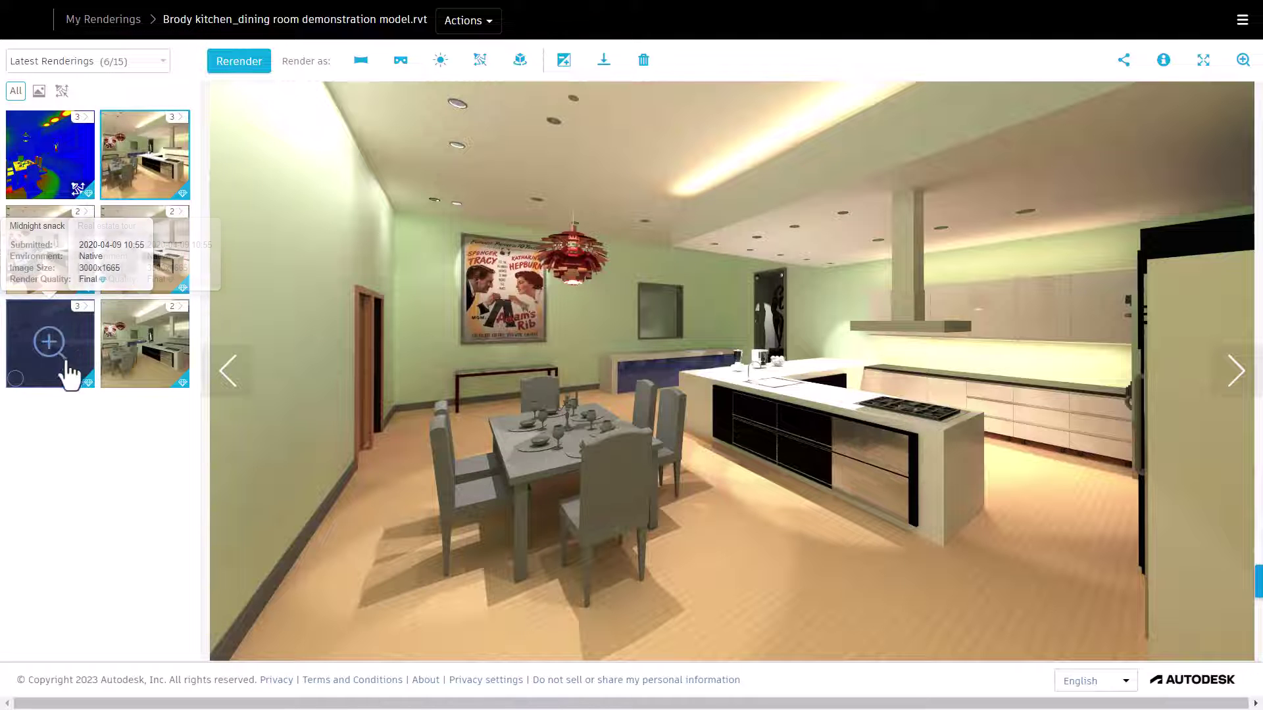
Set the illuminance render to CIE Overcast Sky at hour 01, not using the view's date.
{"action": "left_click", "coordinate": [480, 64]}
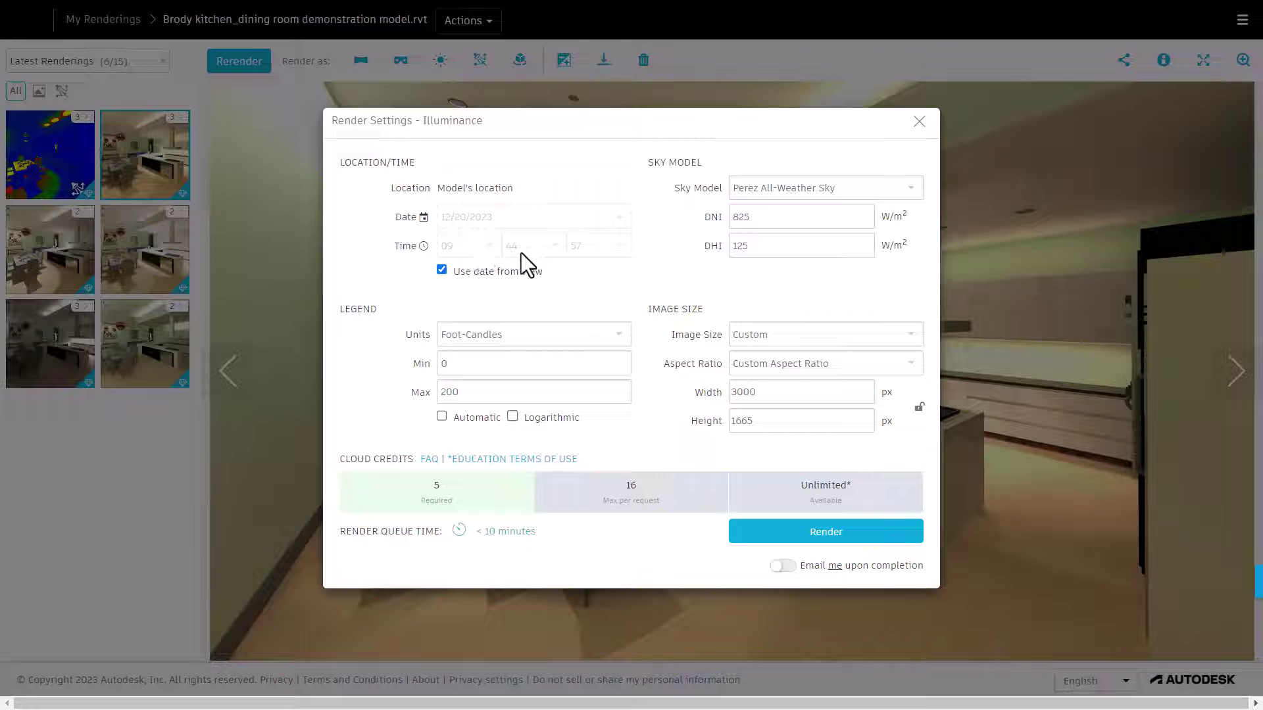
{"action": "left_click", "coordinate": [912, 186]}
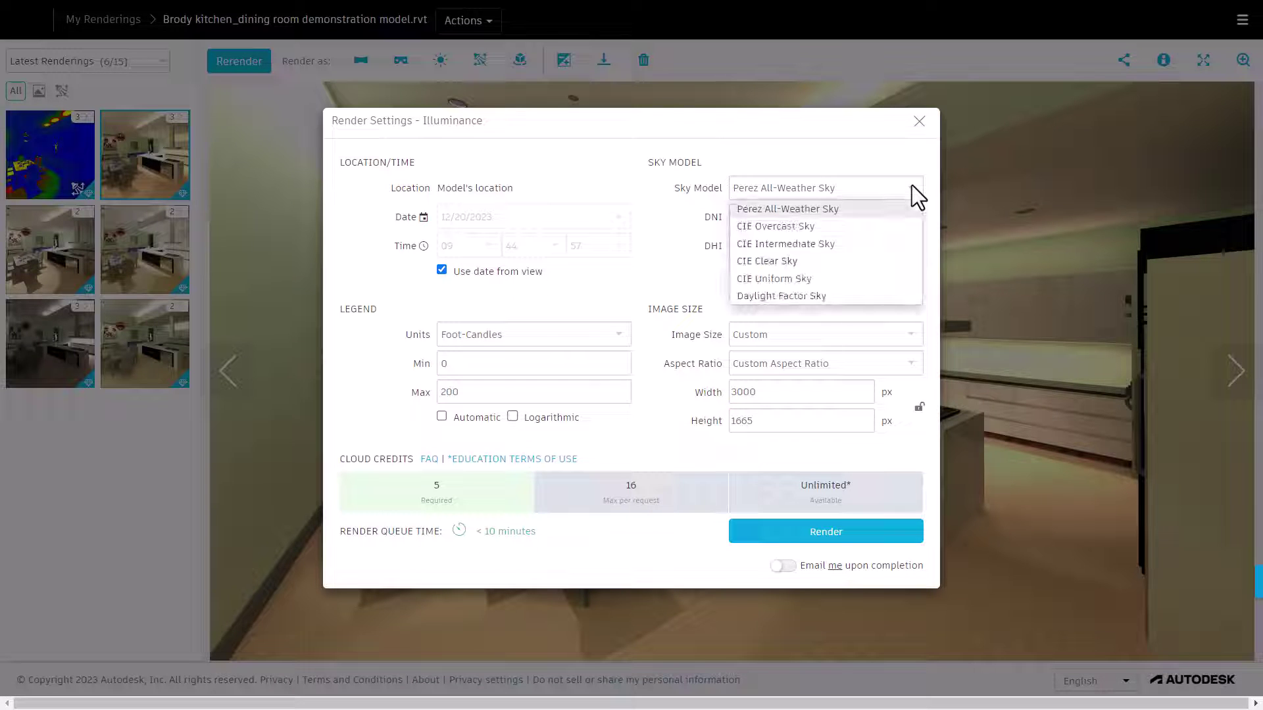
{"action": "left_click", "coordinate": [815, 227]}
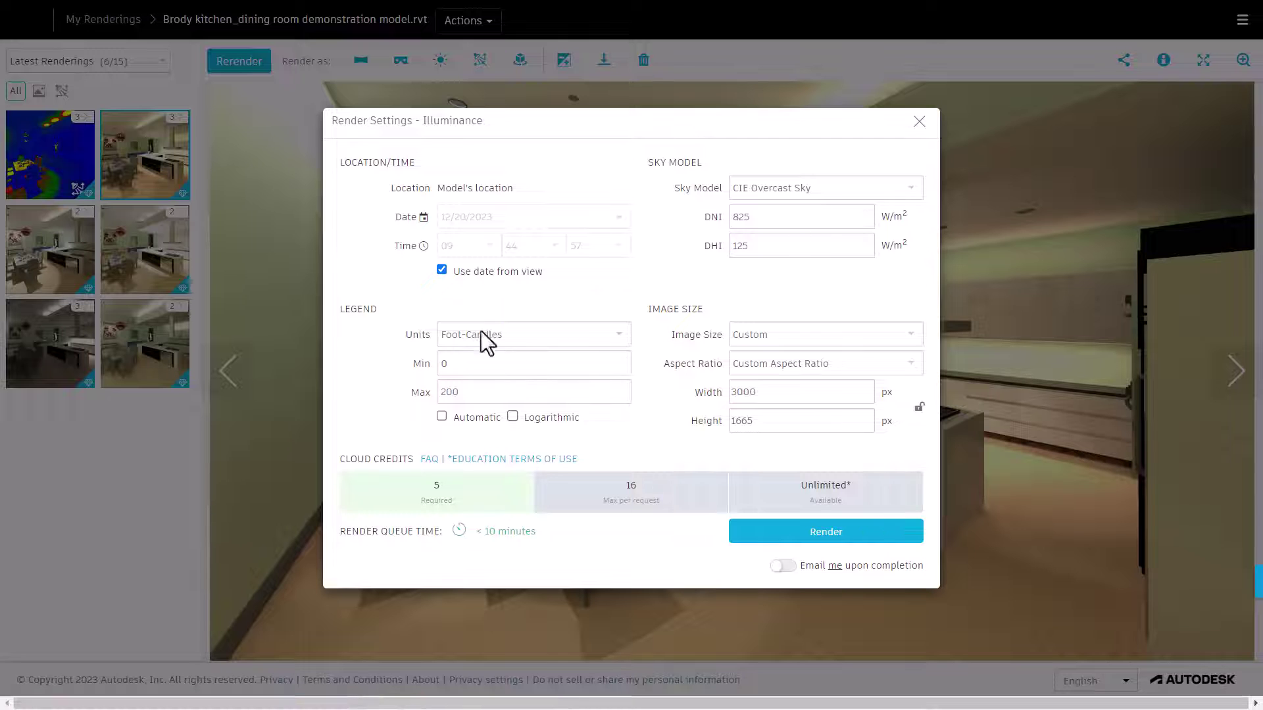
{"action": "left_click", "coordinate": [442, 273]}
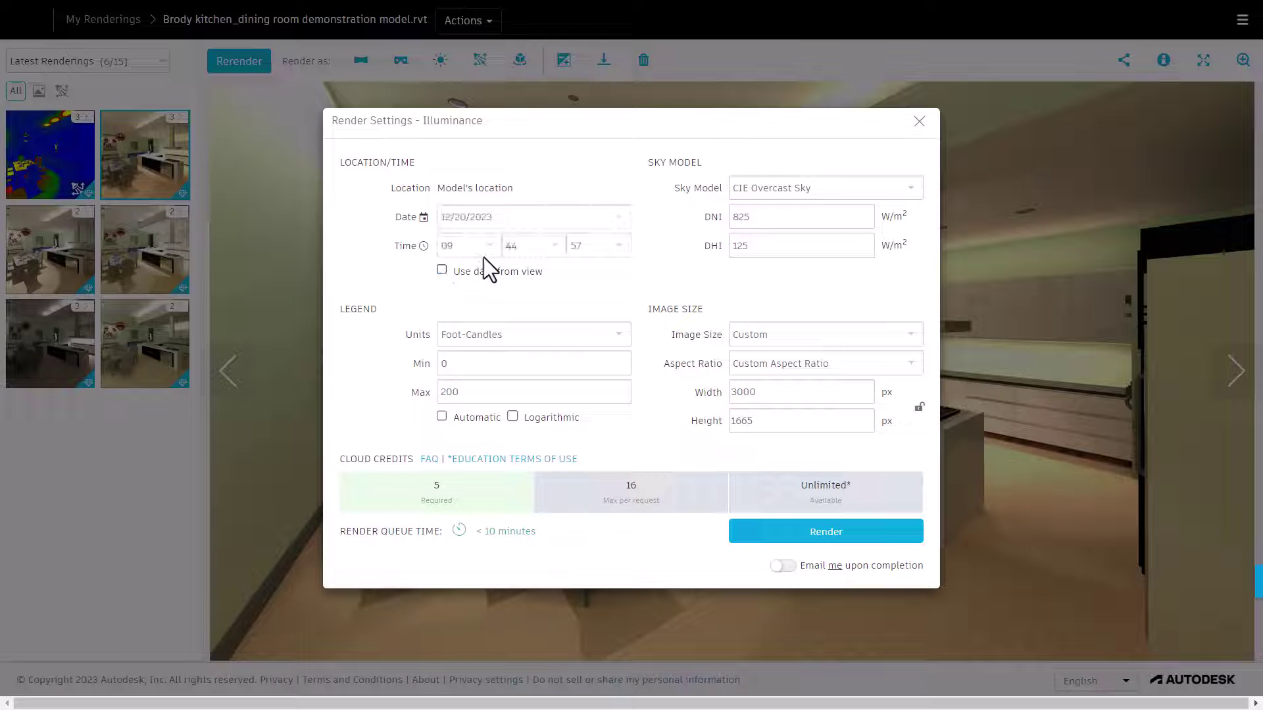
{"action": "left_click", "coordinate": [487, 246]}
{"action": "left_click", "coordinate": [463, 285]}
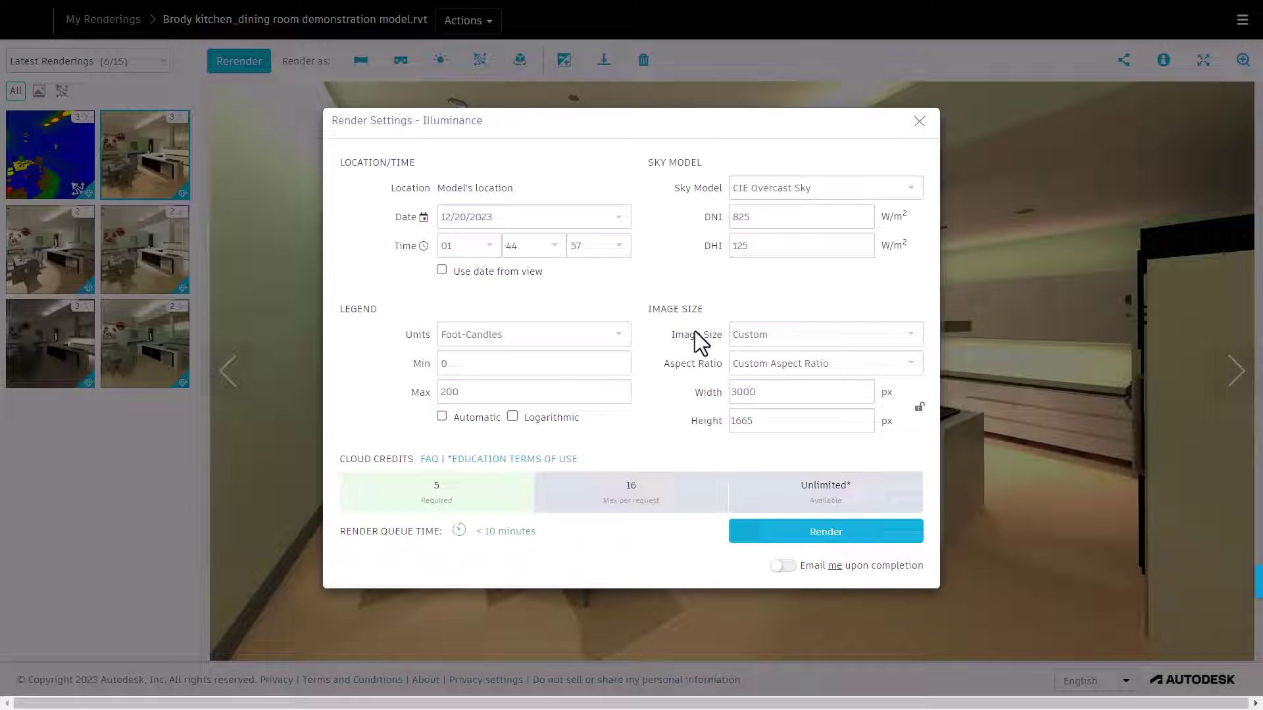
Keep the legend in Foot-Candles and turn on the Automatic legend range.
{"action": "left_click", "coordinate": [561, 340]}
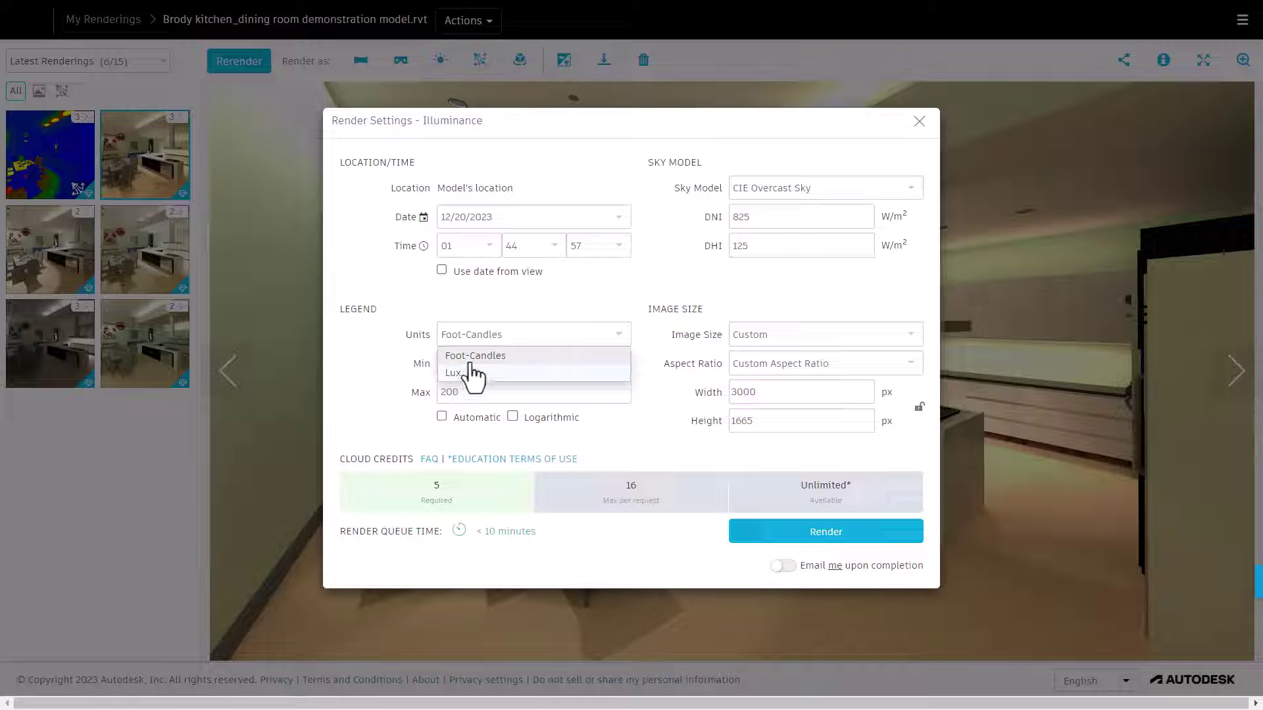
{"action": "key", "text": "Escape"}
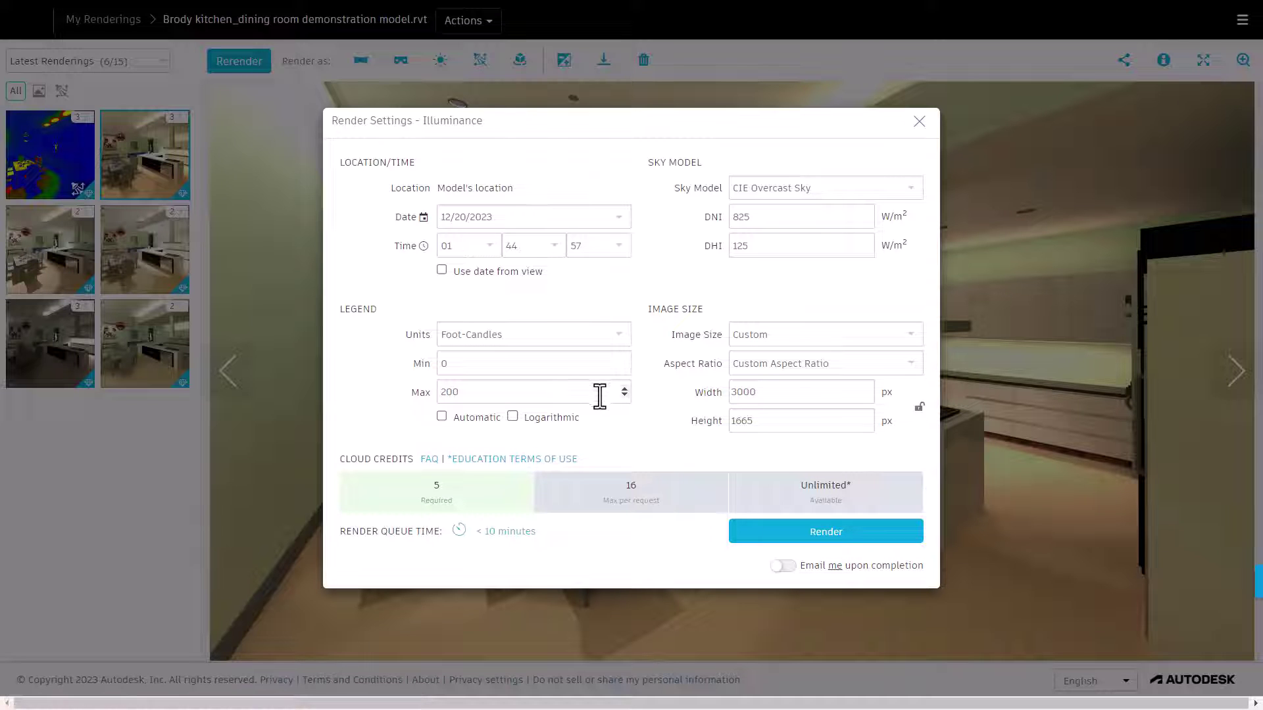
{"action": "left_click", "coordinate": [441, 417]}
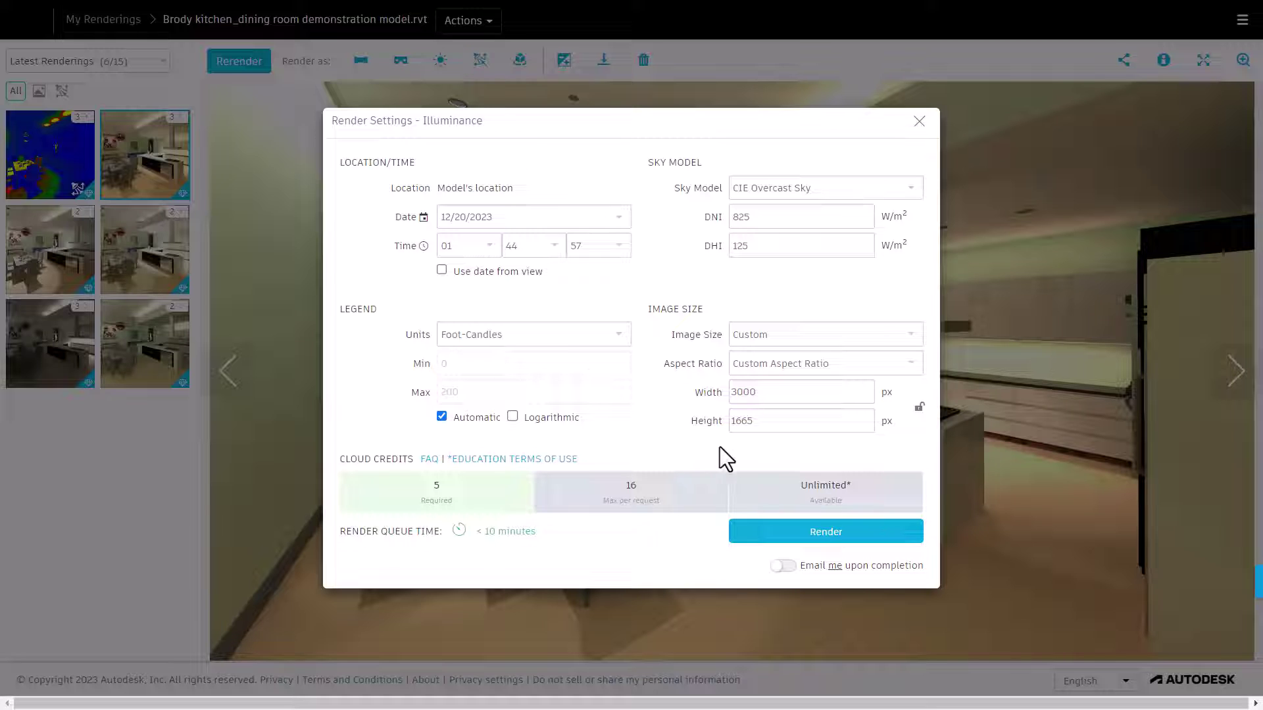
Submit the illuminance render at 4000 × 1665 px, keeping the Custom image size.
{"action": "left_click_drag", "start_coordinate": [787, 394], "coordinate": [685, 396]}
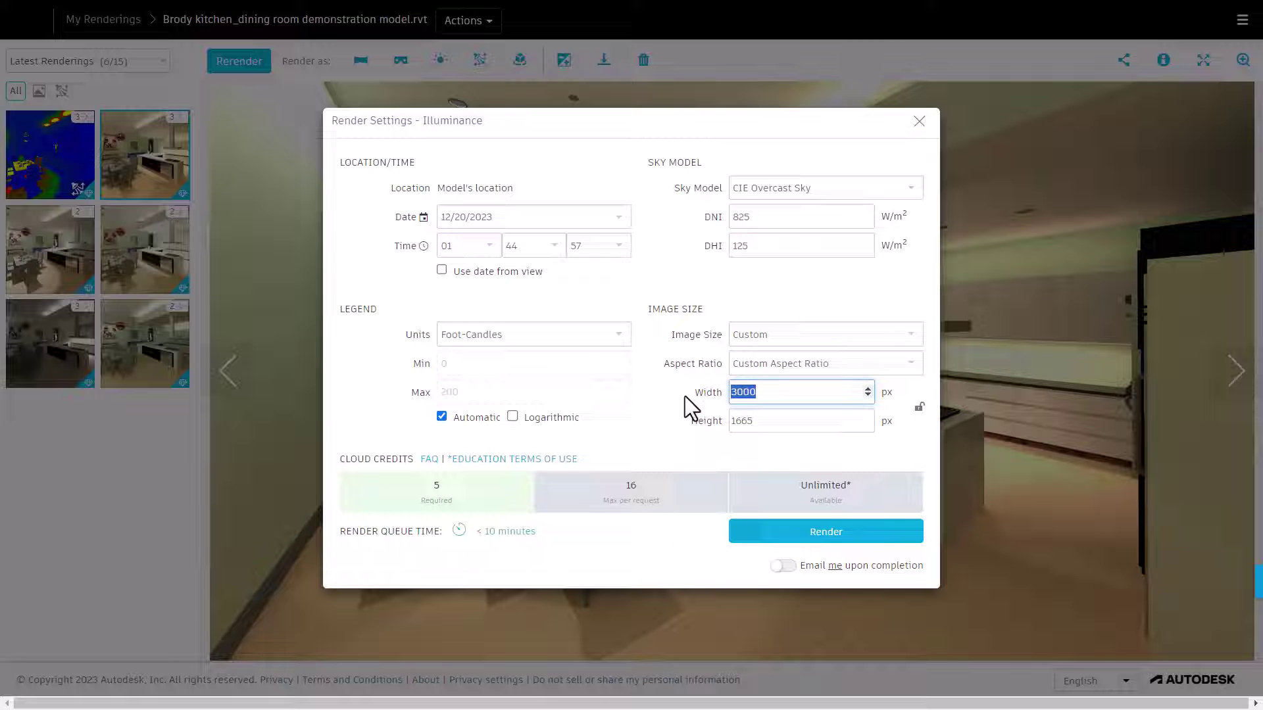
{"action": "type", "text": "400"}
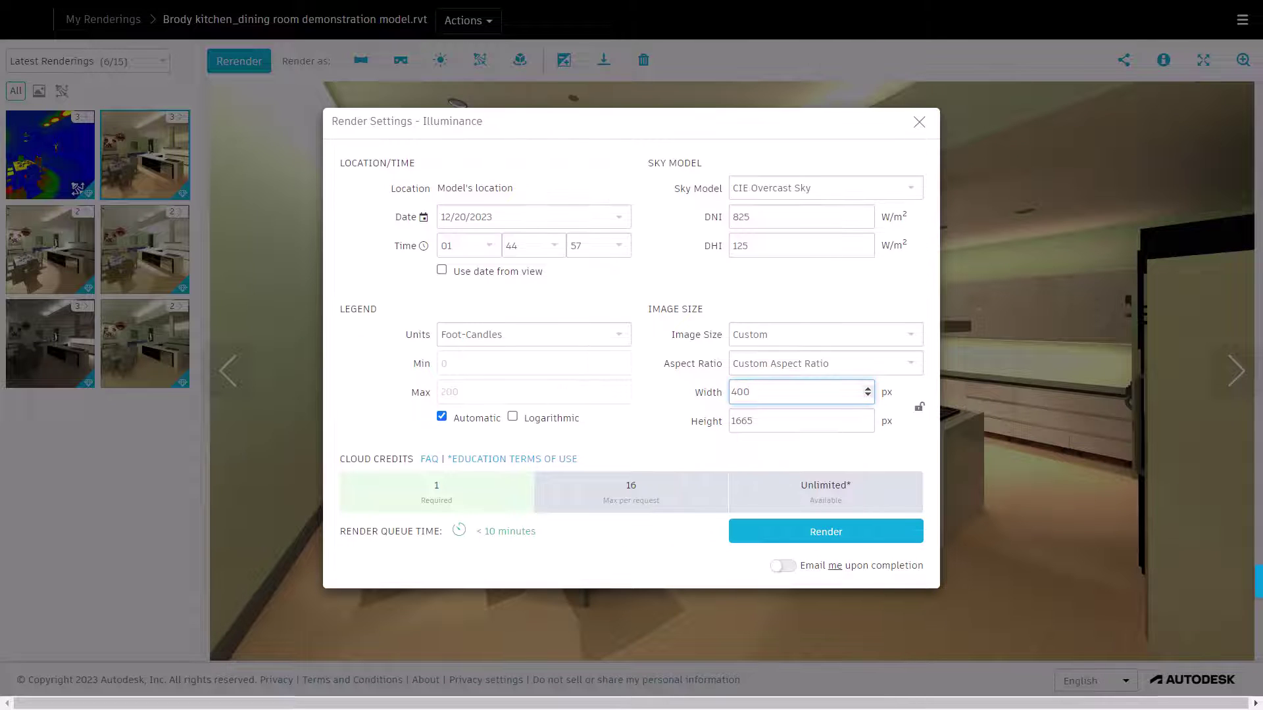
{"action": "type", "text": "0"}
{"action": "left_click", "coordinate": [832, 332]}
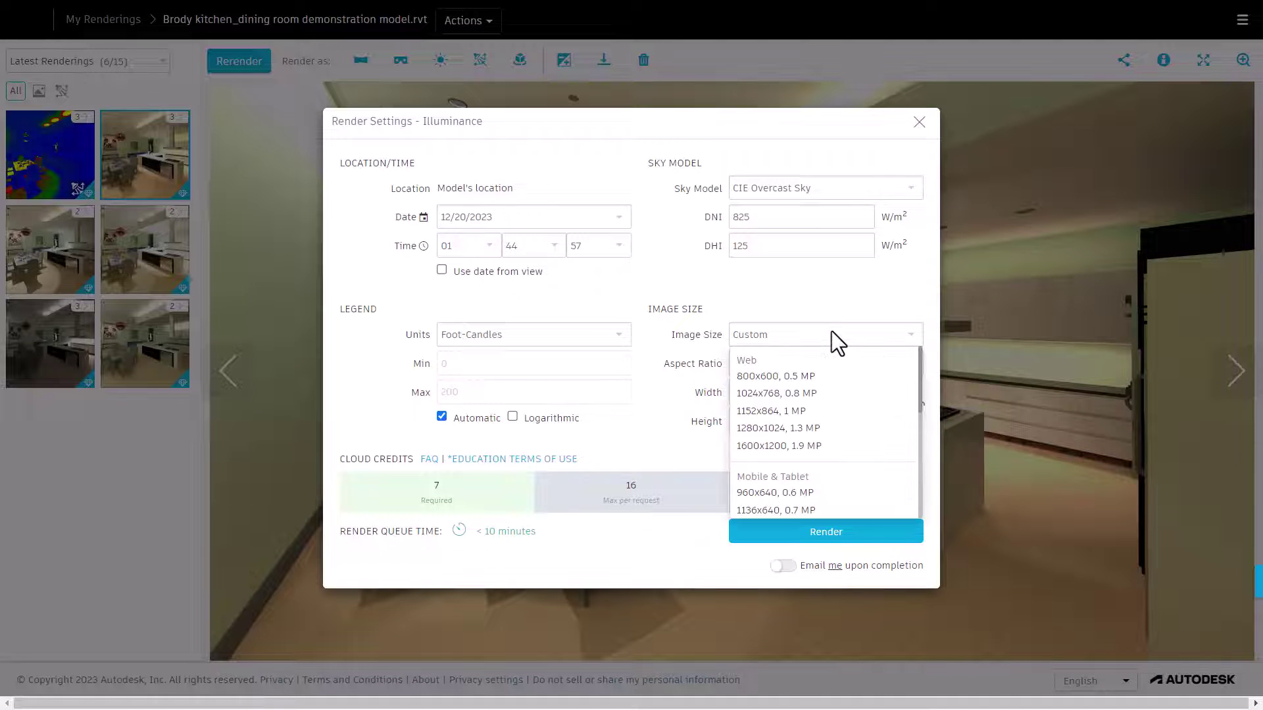
{"action": "left_click", "coordinate": [846, 294]}
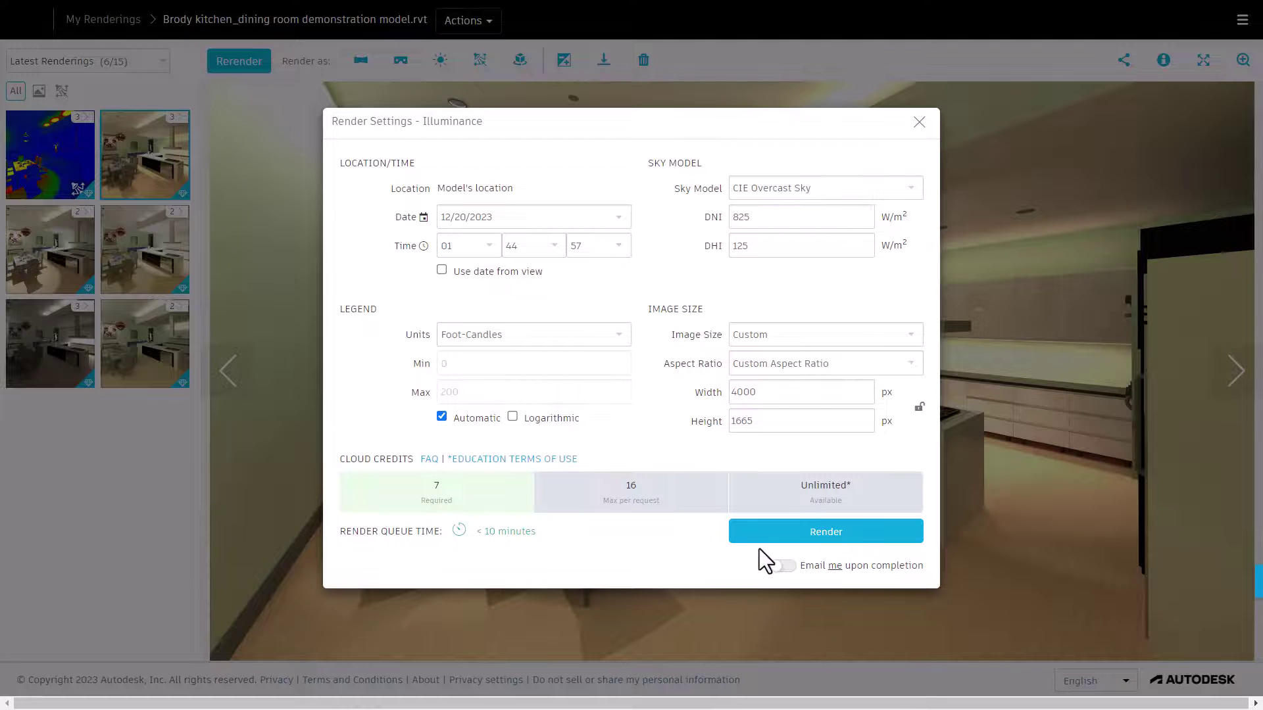
{"action": "left_click", "coordinate": [811, 523]}
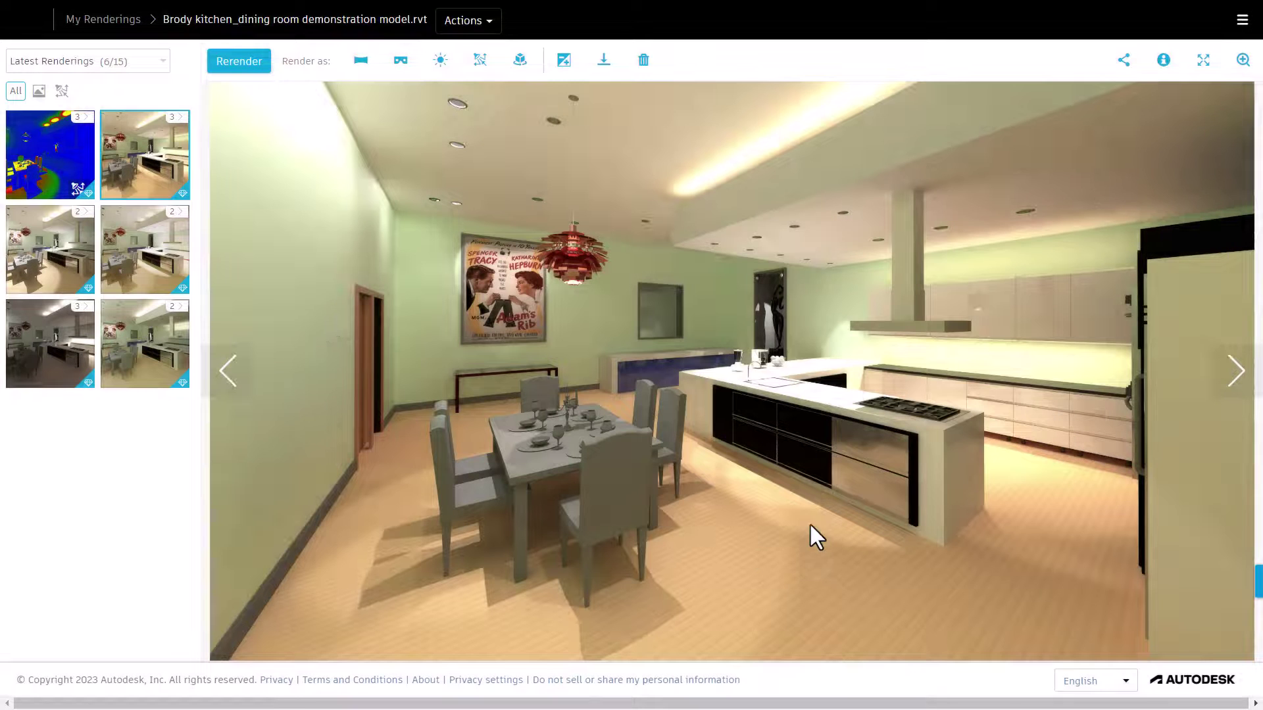
View the dining area's false-colour illuminance image with its 0.7–48.1 fc legend.
{"action": "left_click", "coordinate": [19, 158]}
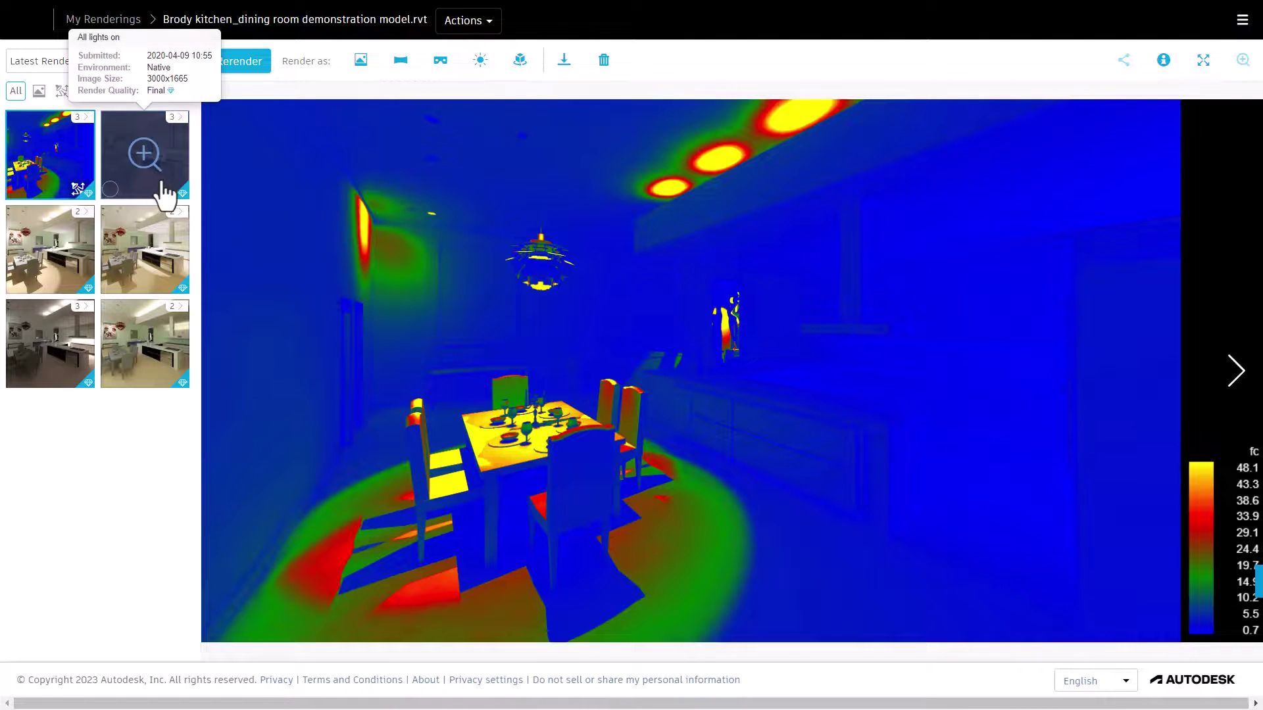
{"action": "mouse_move", "coordinate": [174, 243]}
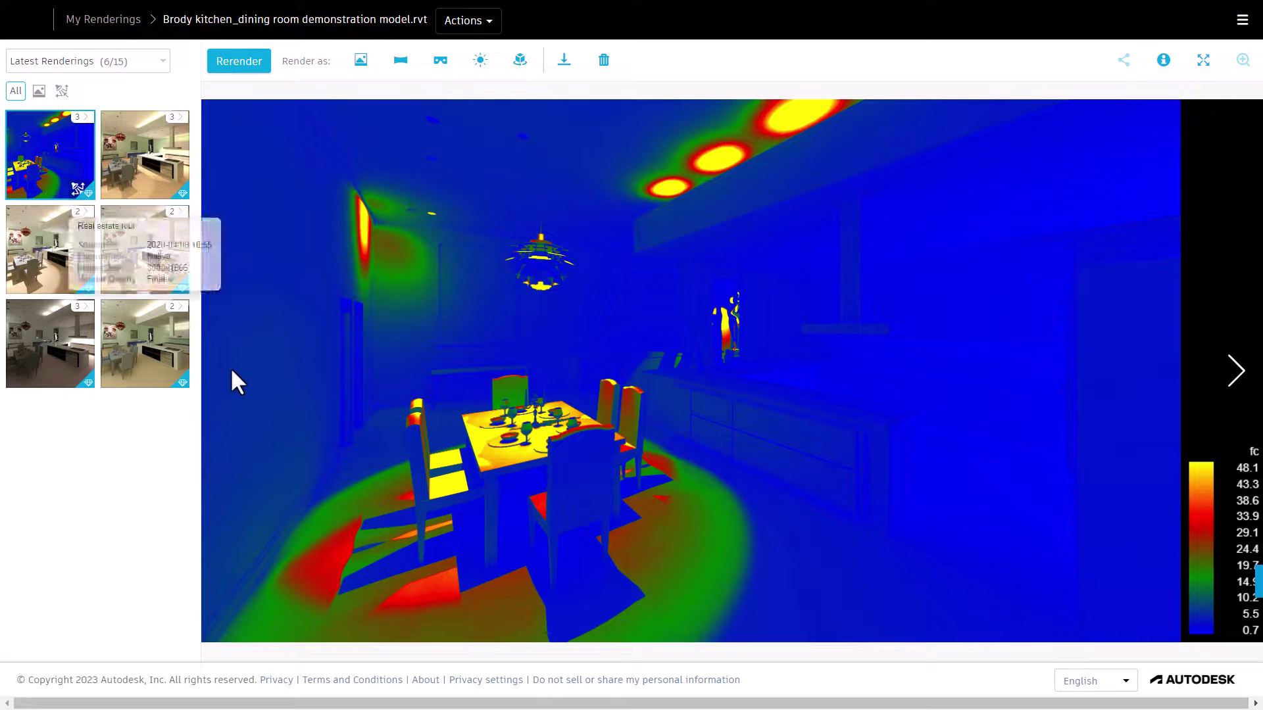